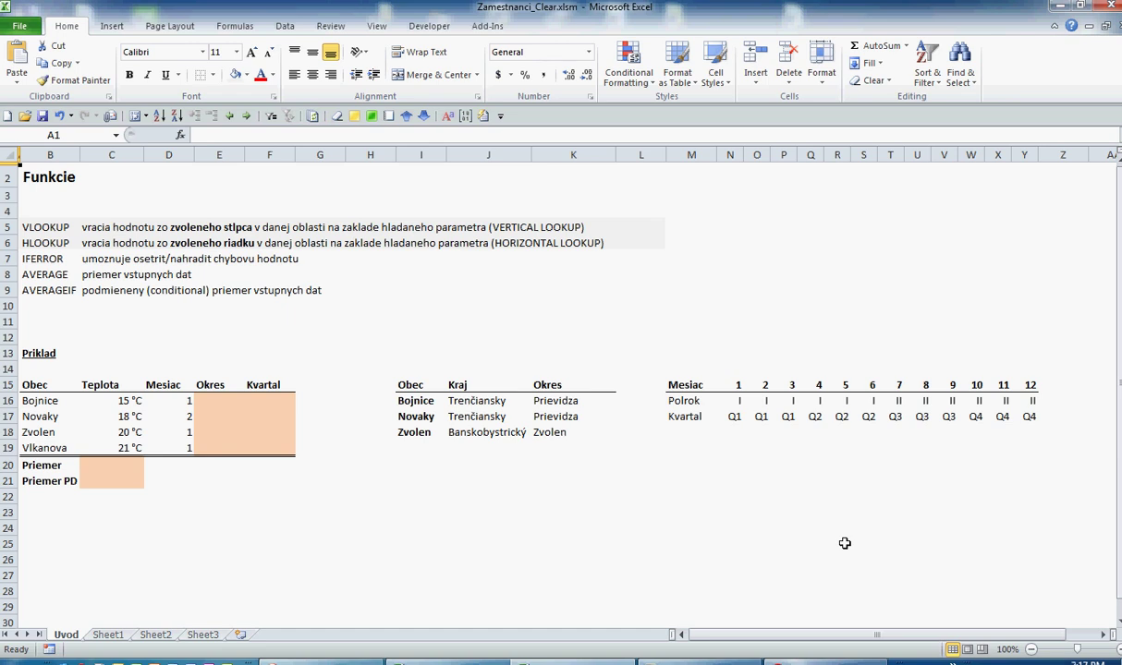
- Examine the month table in M15:Y17 and the municipality table in I15:K18 that serve as lookup sources
left_click_drag(684, 385, 1037, 416)
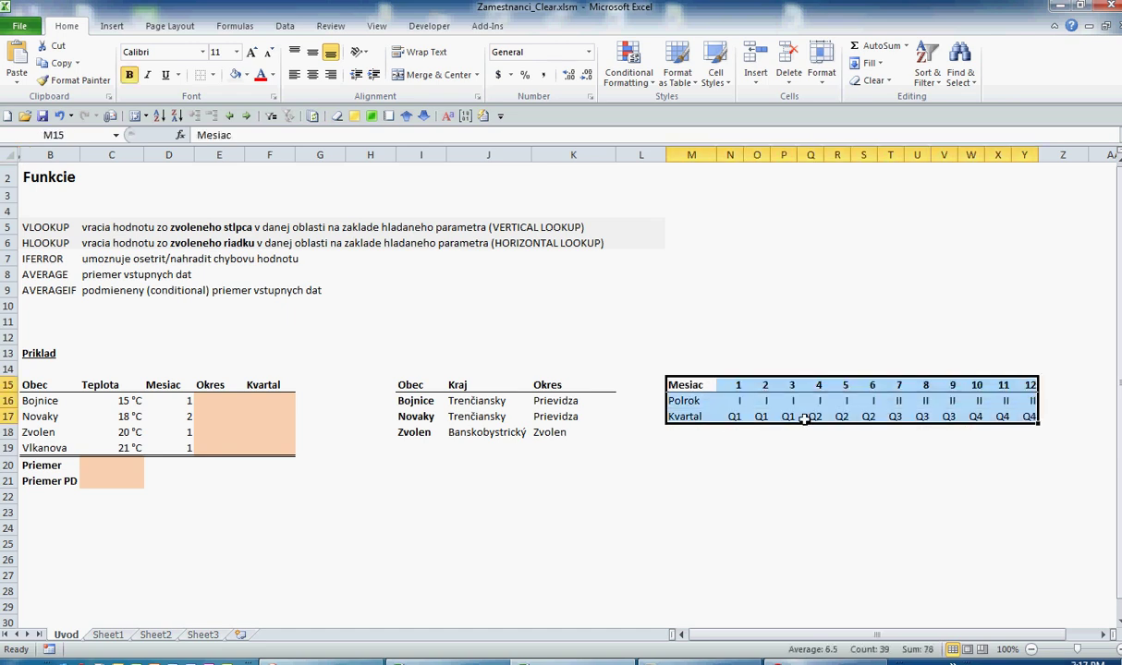
left_click(702, 401)
left_click(699, 419)
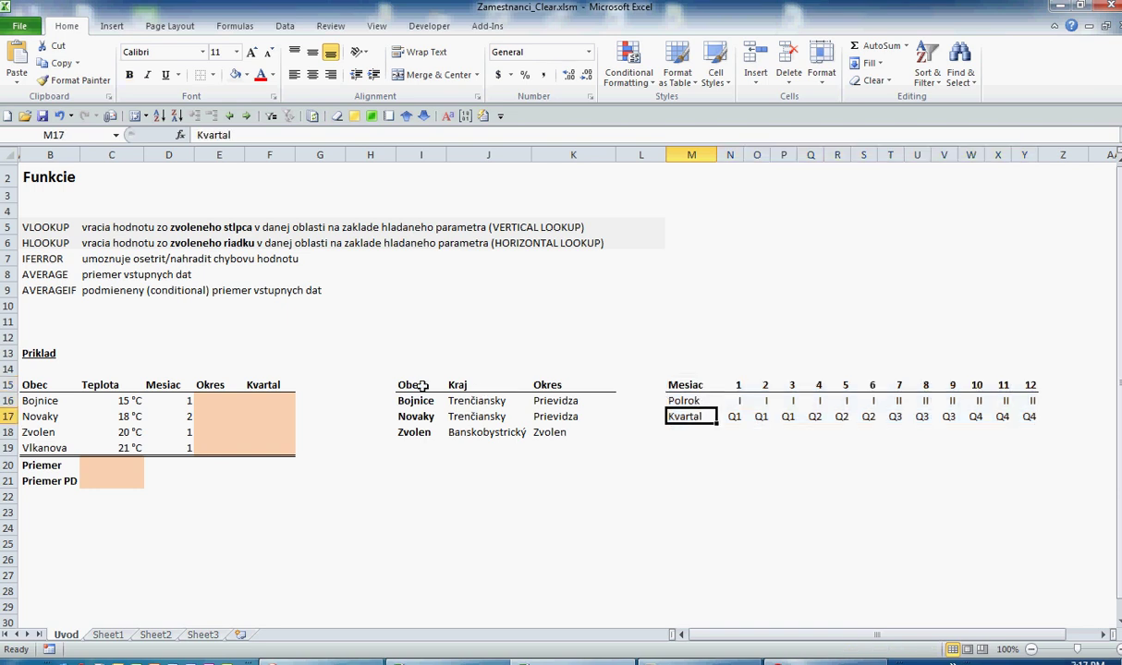
left_click_drag(421, 387, 552, 418)
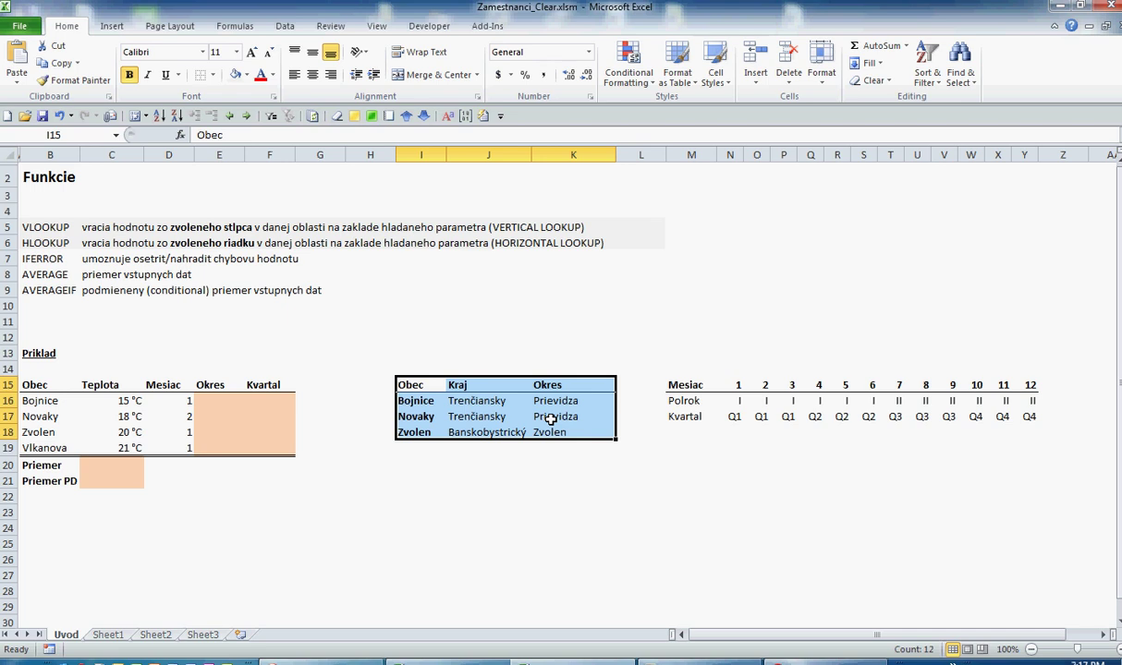
left_click(409, 319)
type("=v")
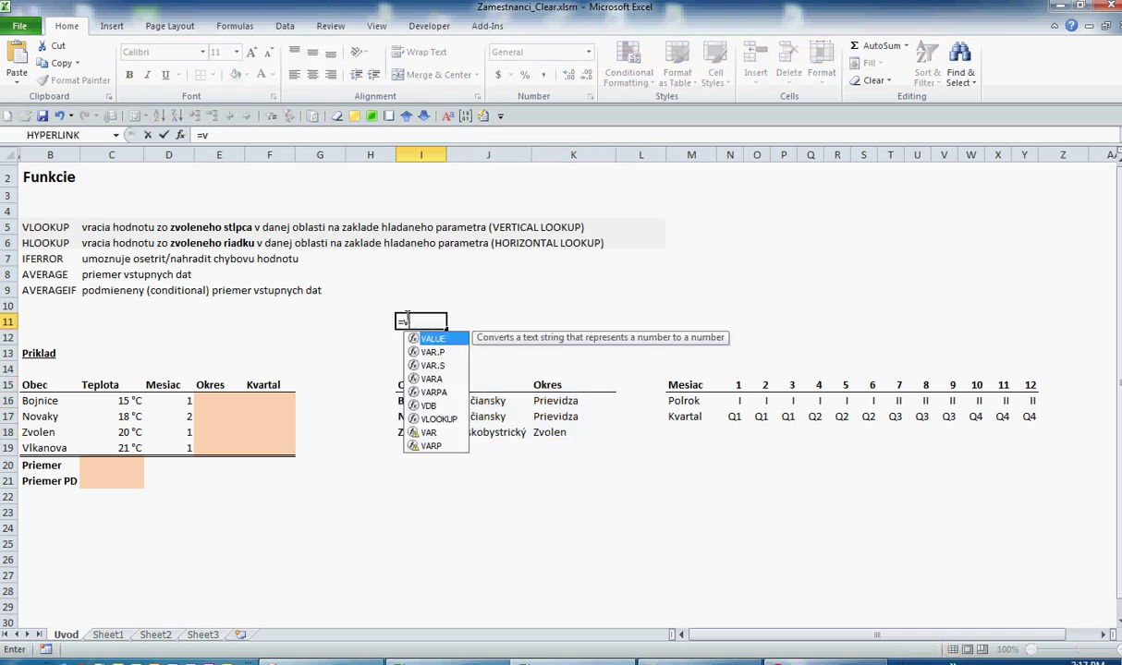
type("lookup(")
left_click(179, 135)
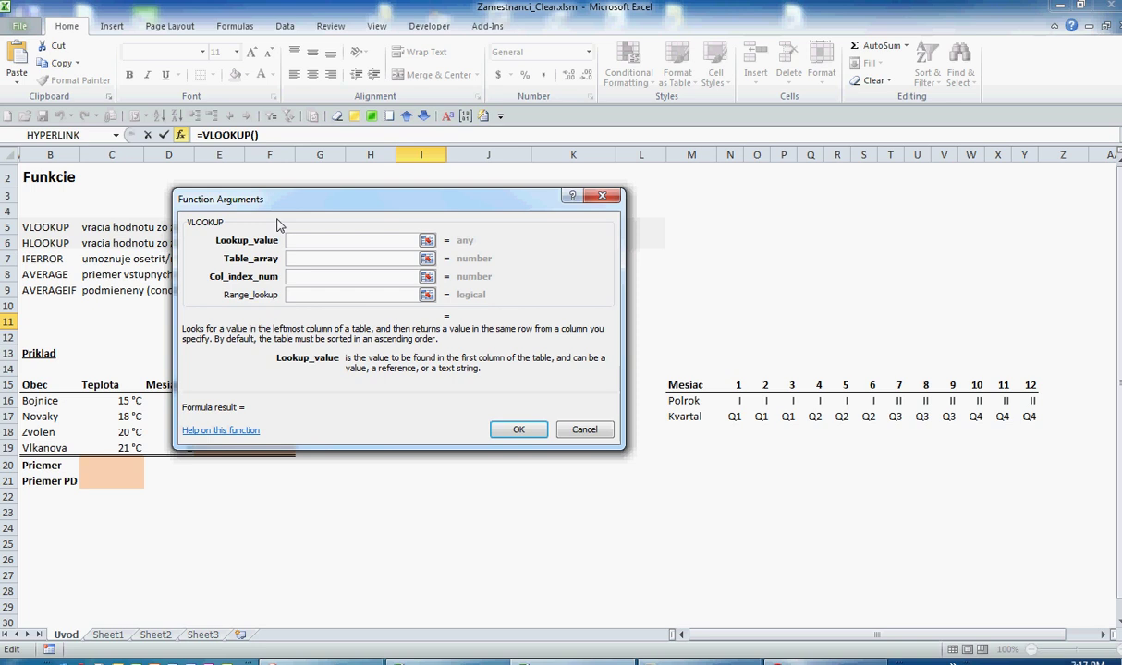
left_click(294, 260)
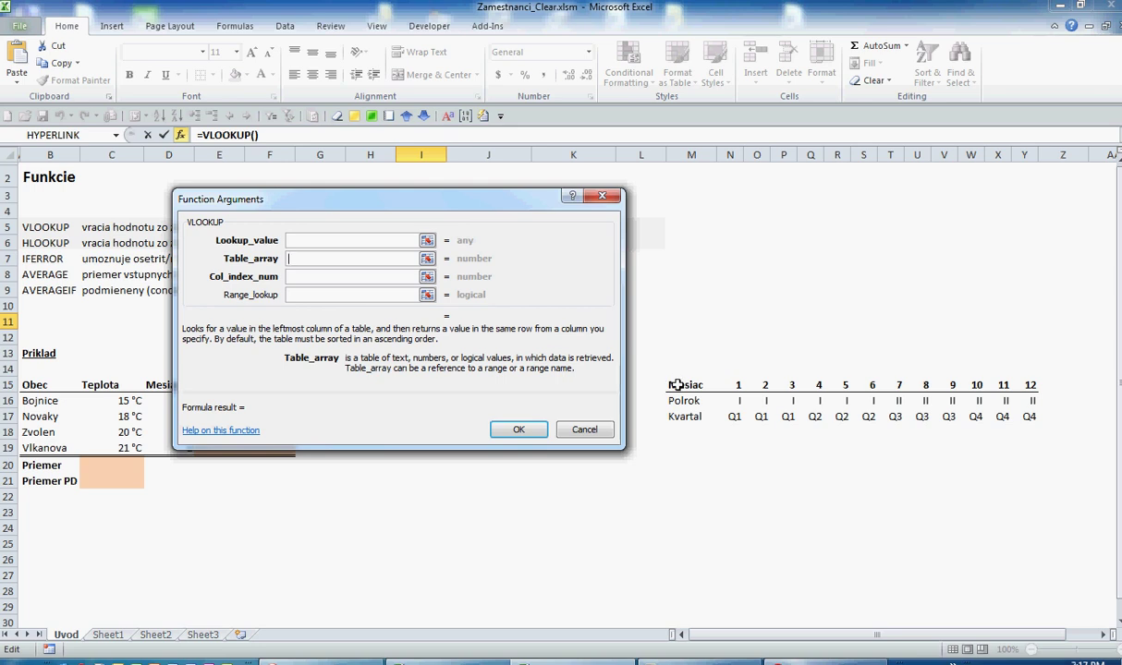
left_click_drag(678, 385, 1024, 415)
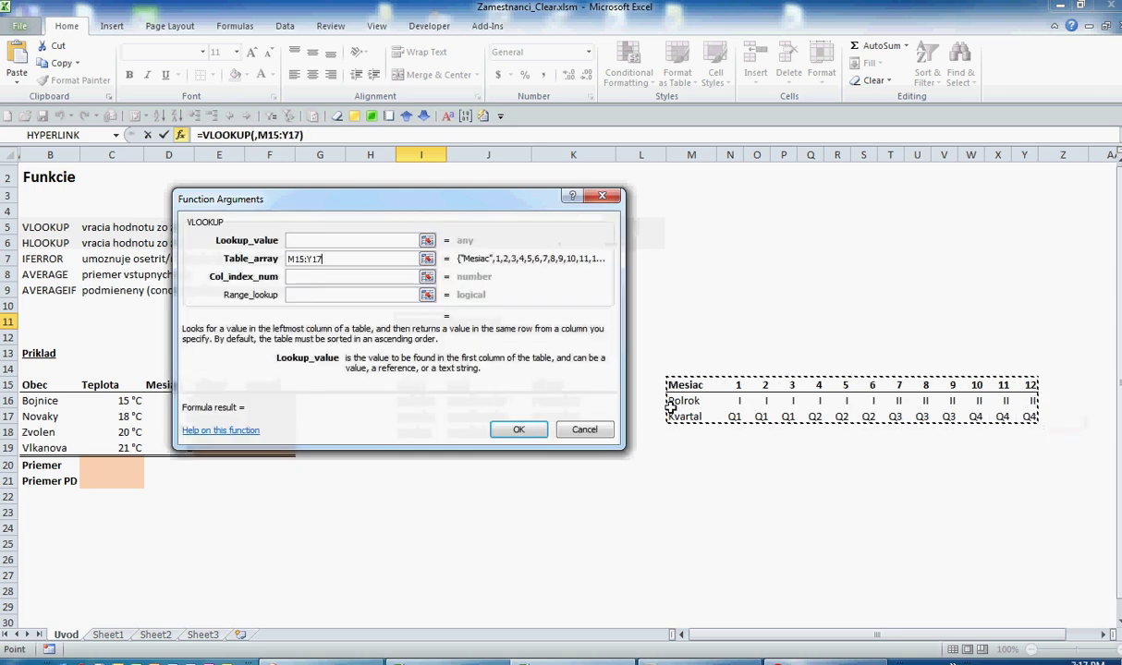
left_click(333, 275)
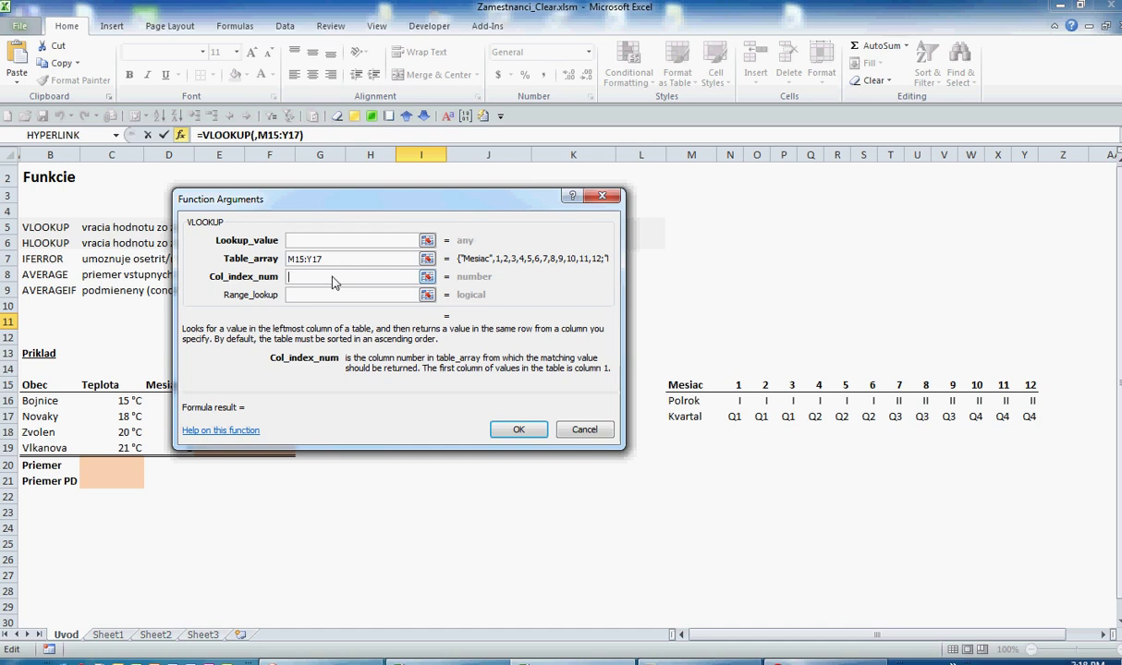
left_click(313, 298)
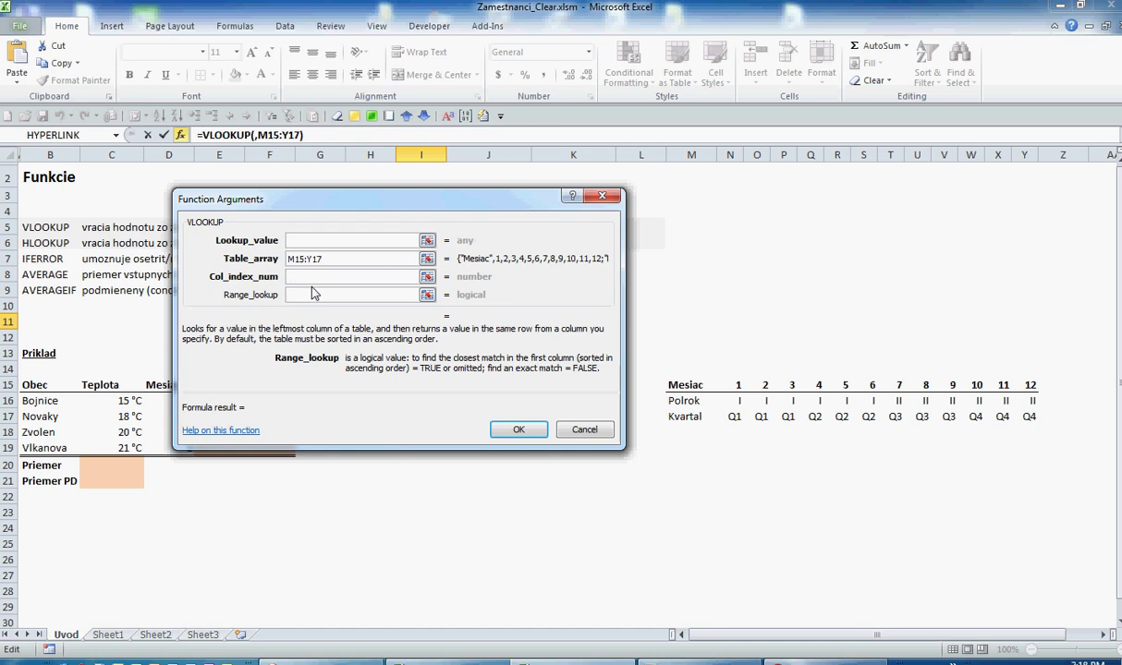
type("0")
key("BackSpace")
type("1")
left_click(584, 430)
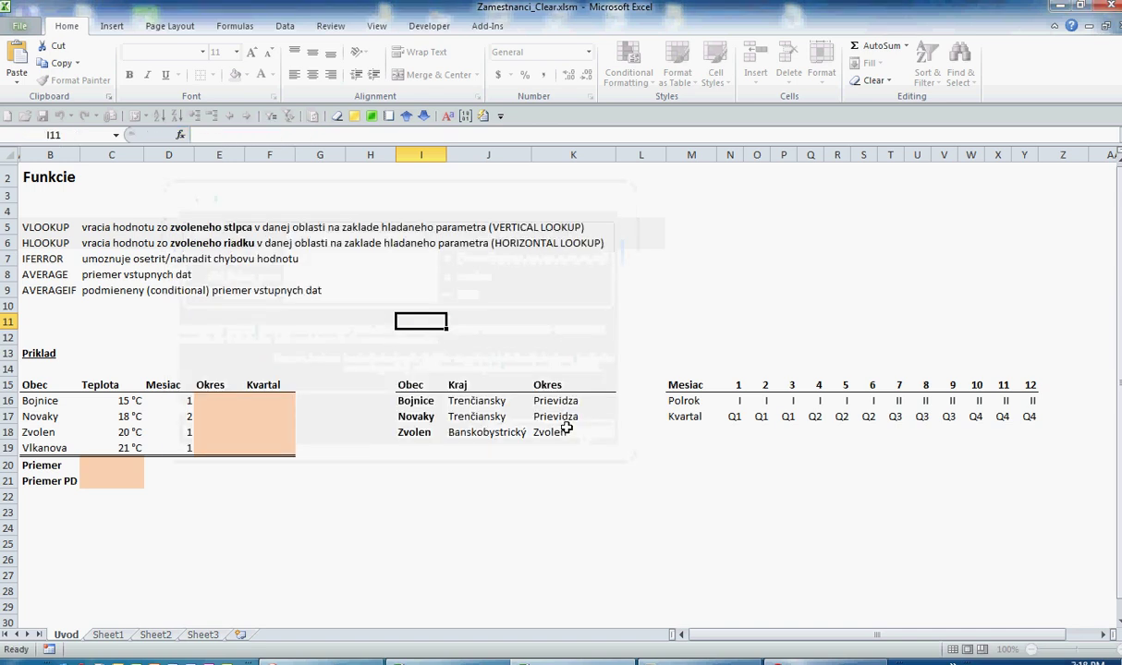
- Start a VLOOKUP formula in the Okres cell E16 with the column-locked reference $B16 as the lookup value
left_click(47, 379)
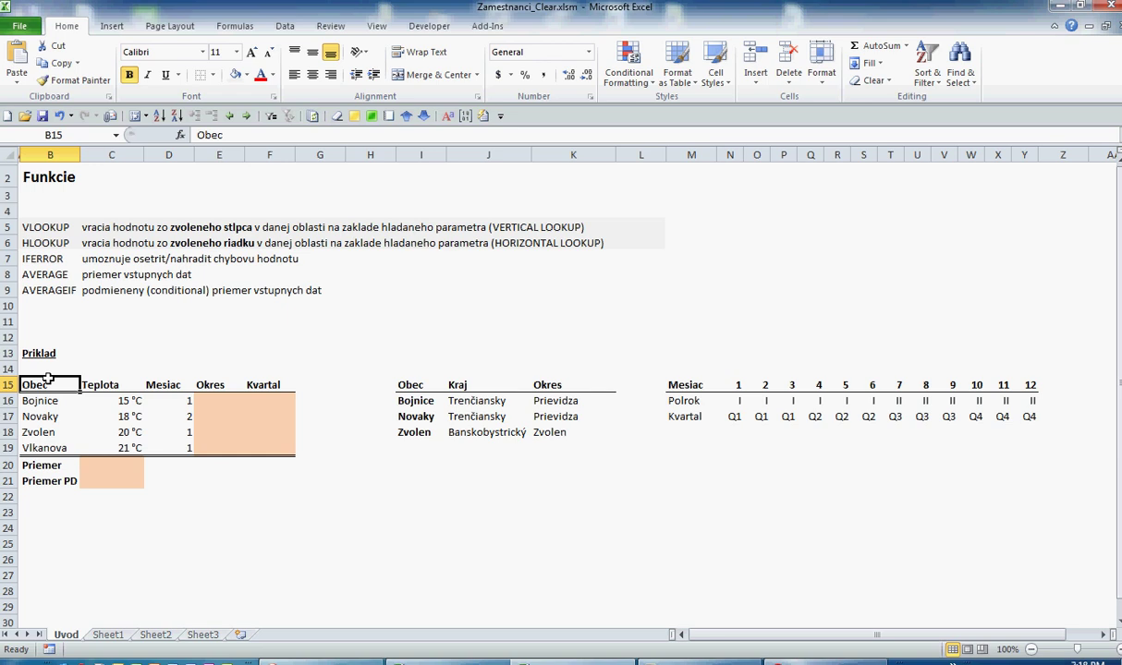
left_click_drag(401, 383, 569, 434)
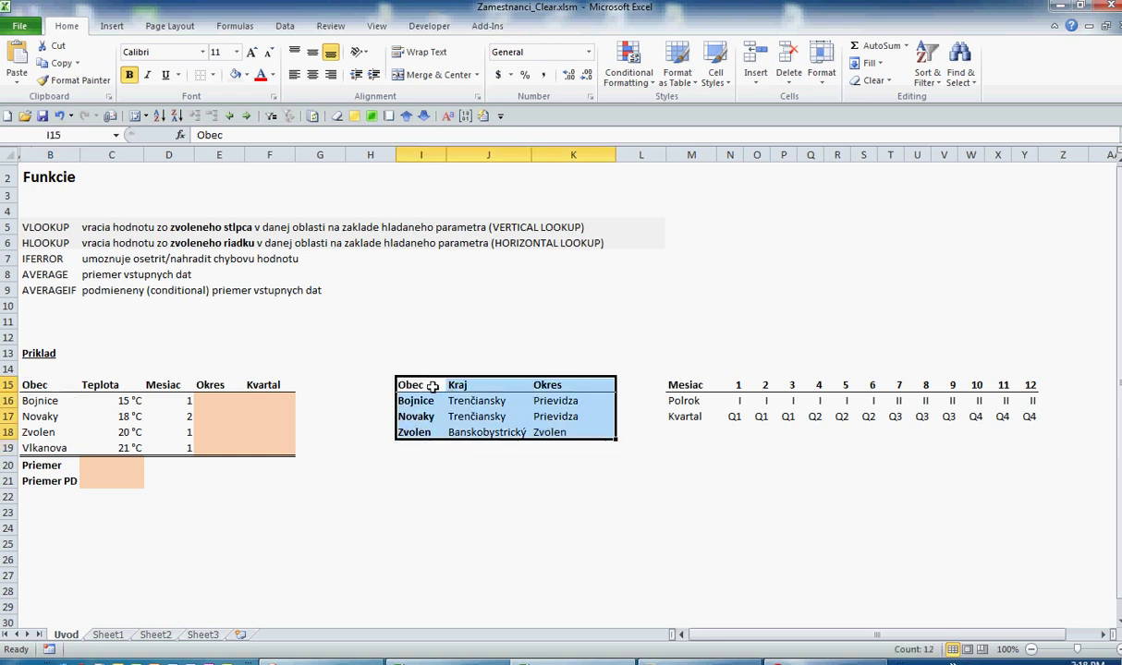
left_click(219, 400)
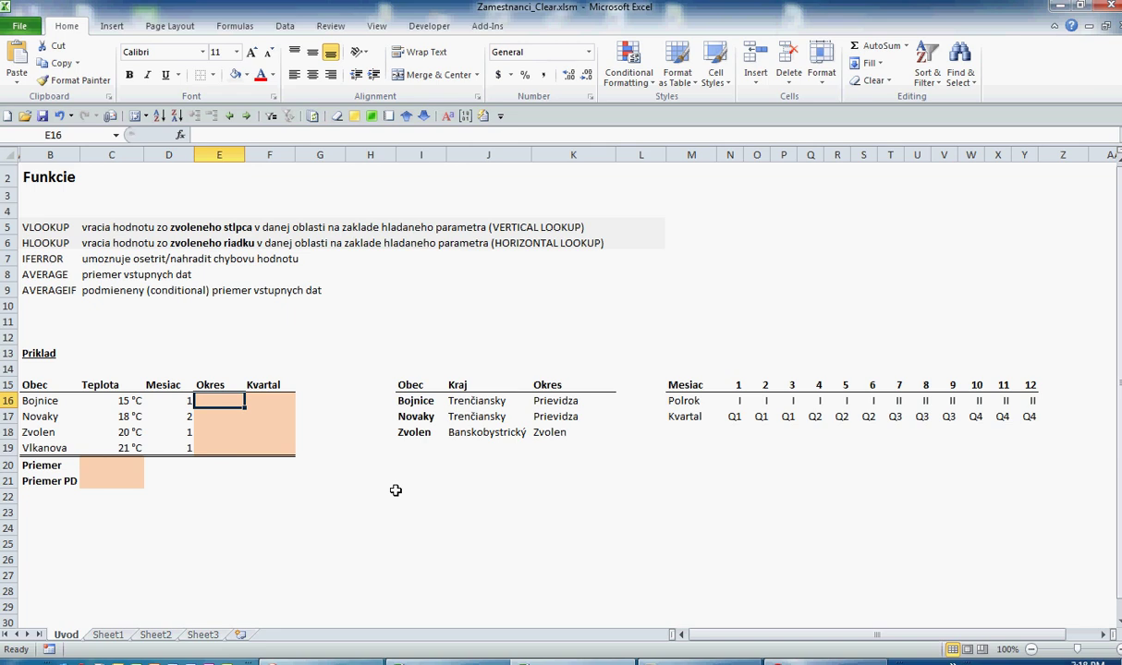
type("=vlookup(")
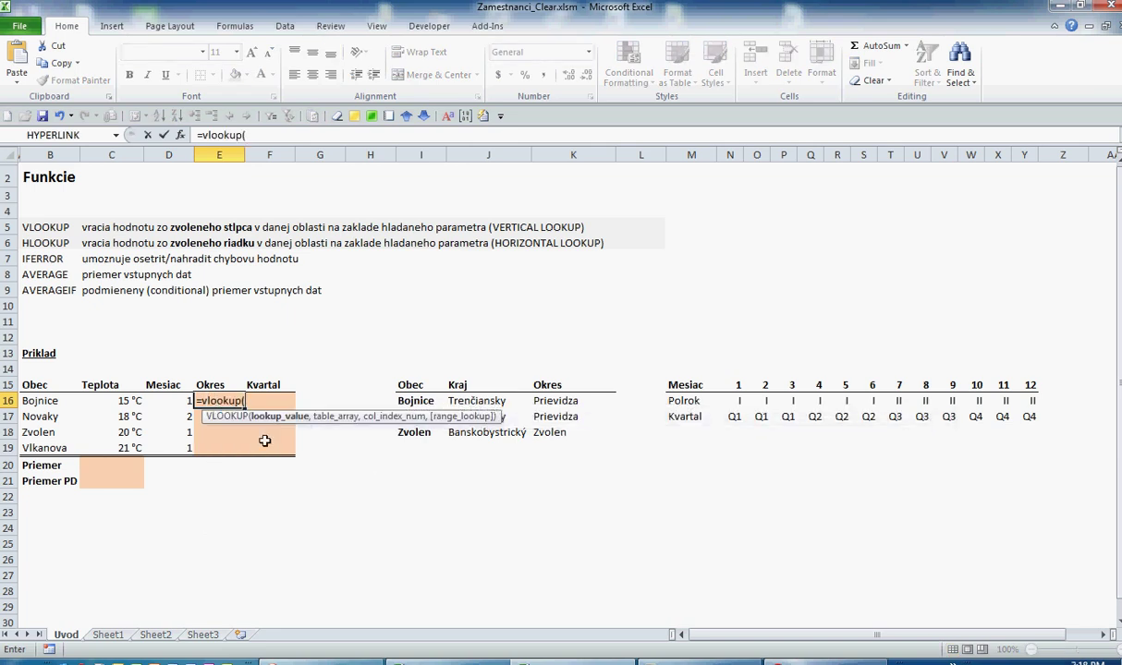
left_click(40, 400)
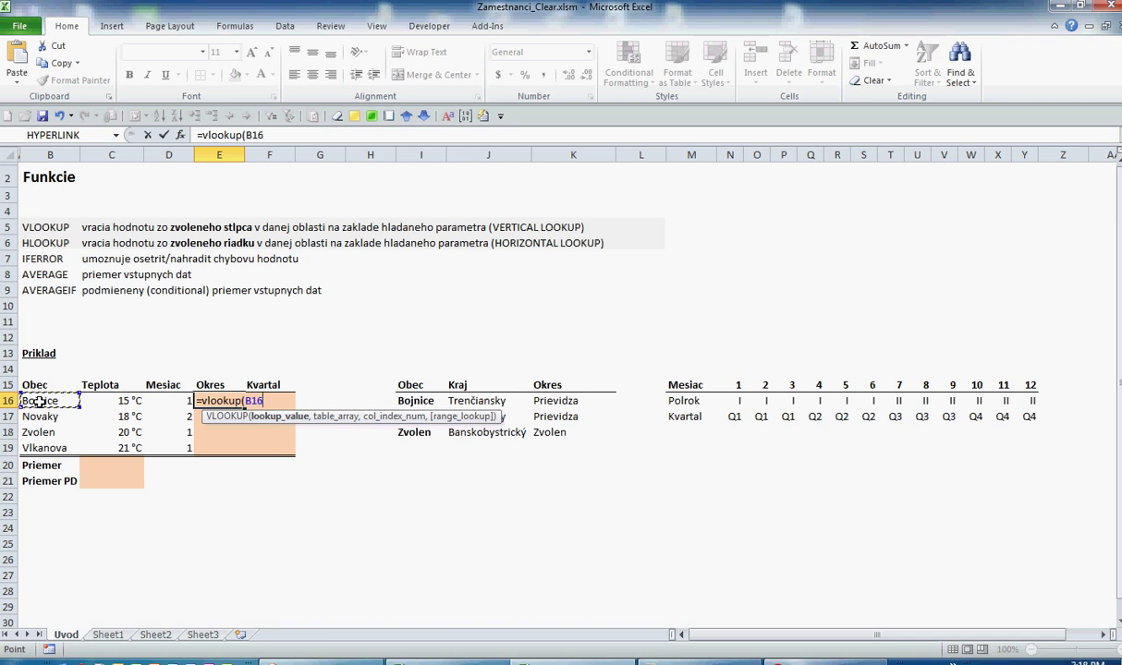
key("F4")
key("F4")
key("F4")
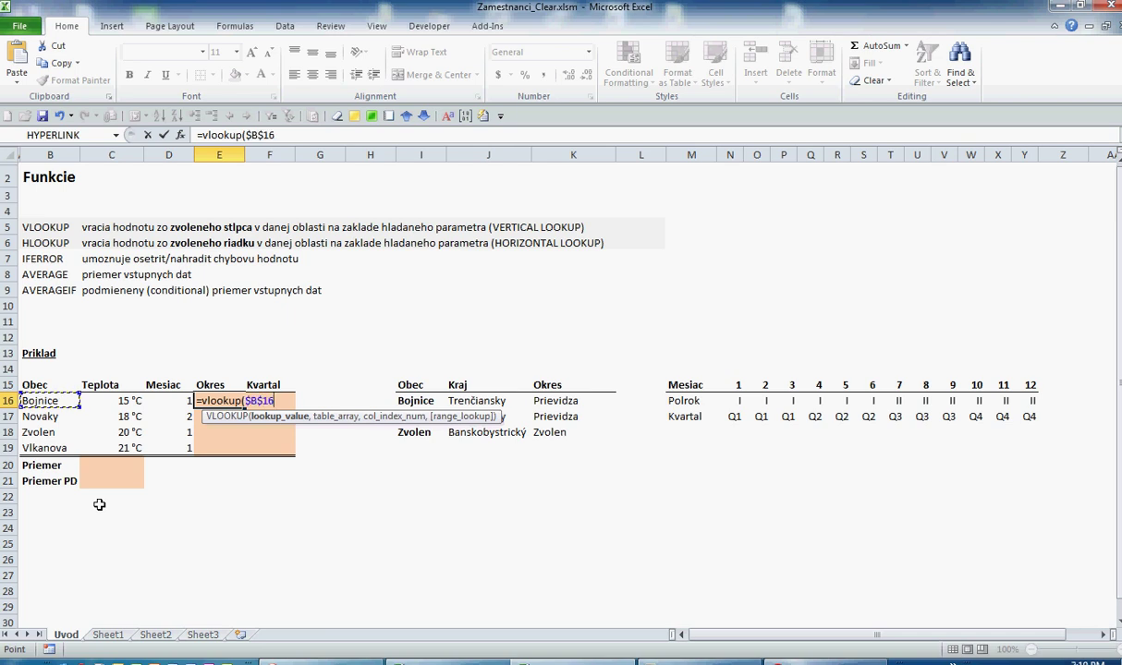
type(",")
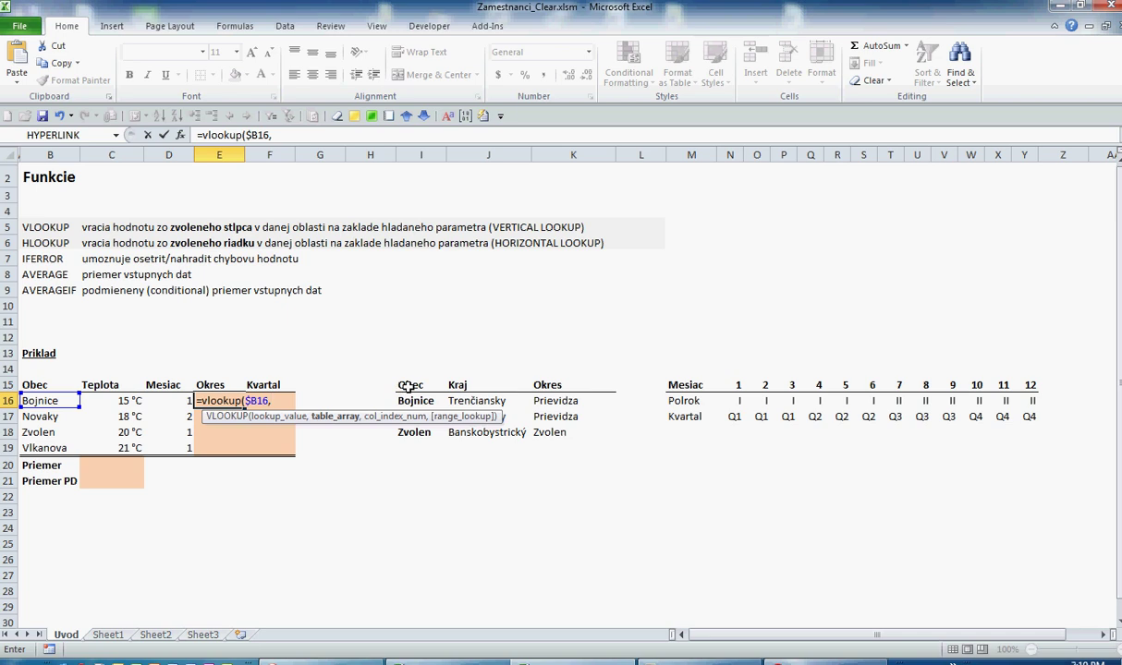
- Complete the VLOOKUP in E16 with table range $I$15:$K$18, column index 3 and range lookup 0
left_click_drag(408, 386, 573, 432)
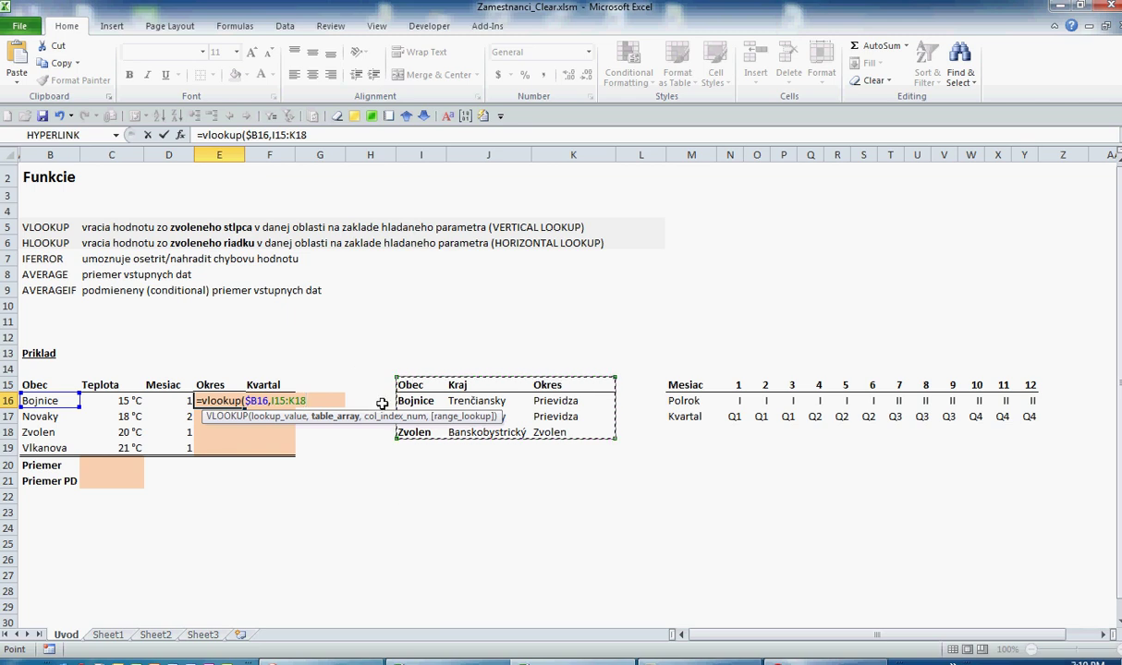
key("F4")
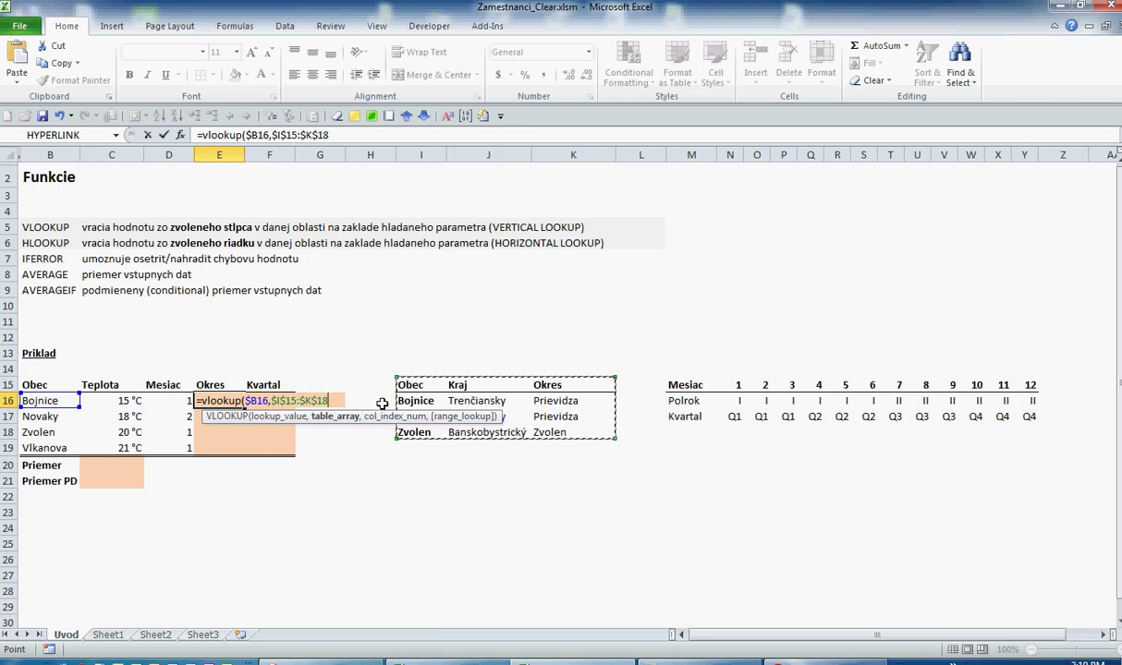
type(",")
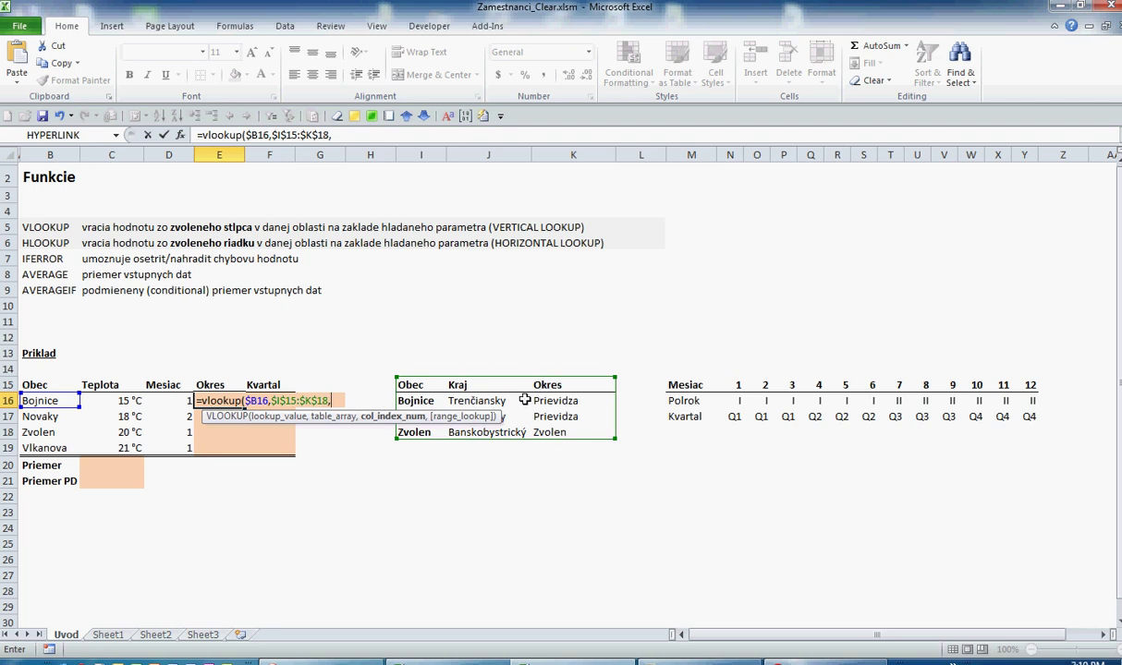
type("3,")
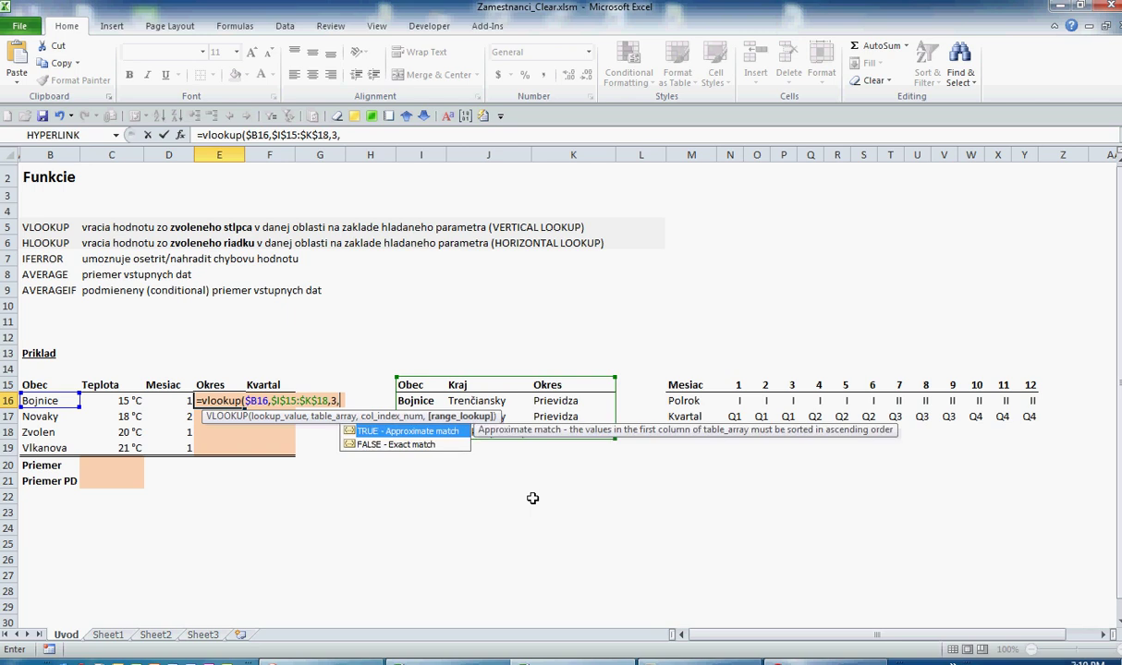
type("0)")
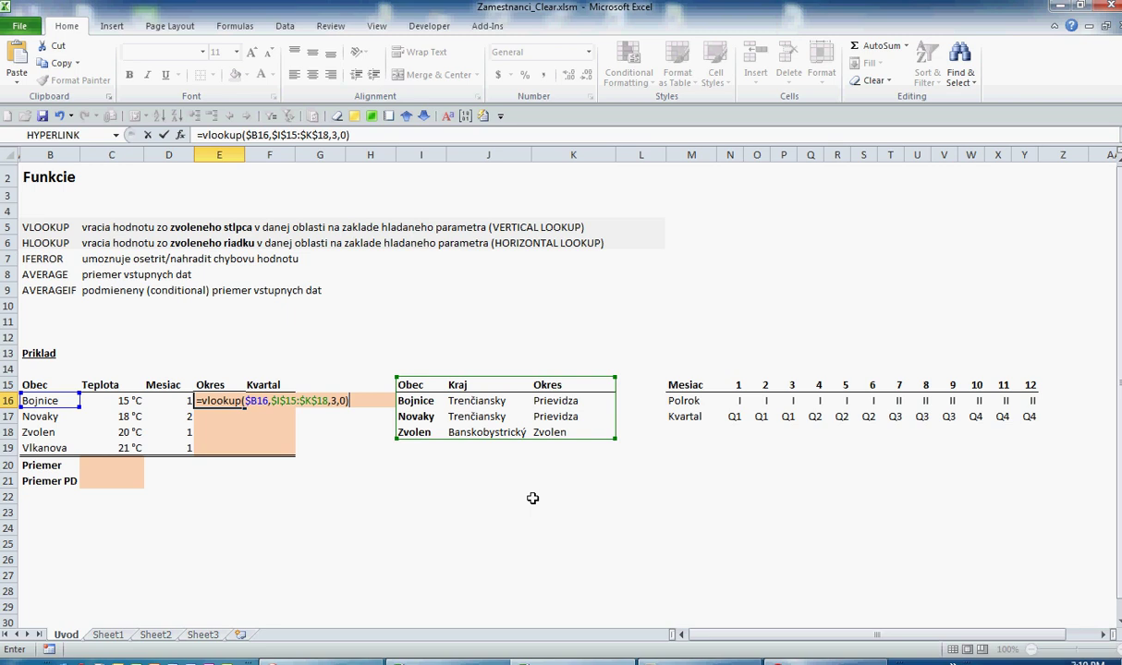
key("Return")
- Fill the Okres formula from E16 down through E19
key("Up")
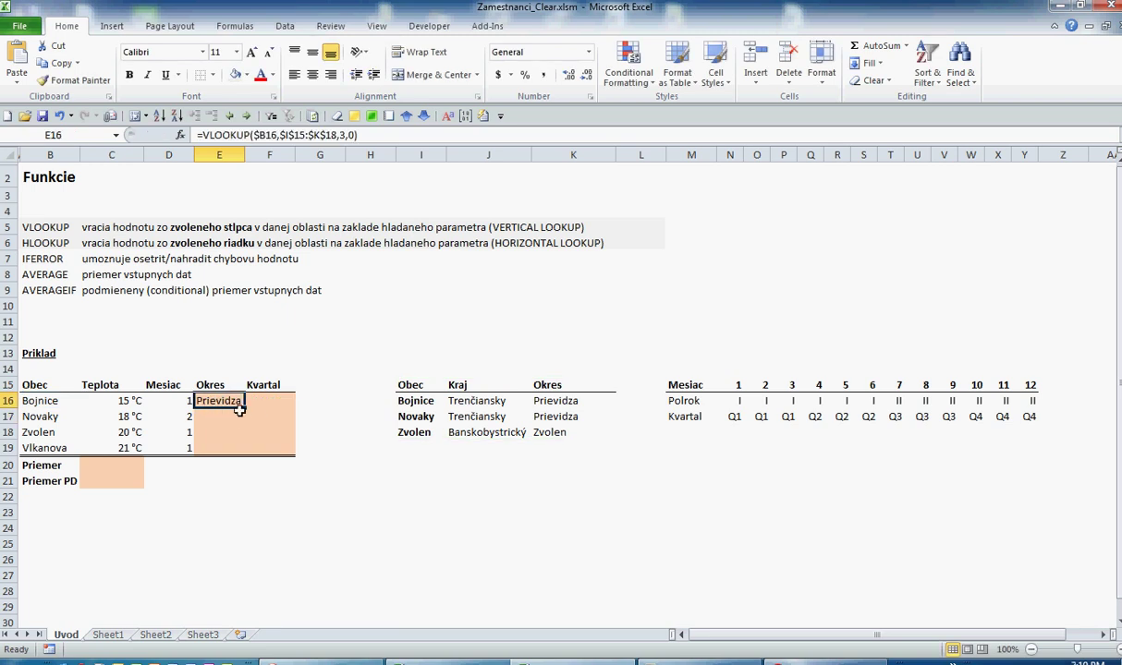
left_click_drag(244, 407, 248, 456)
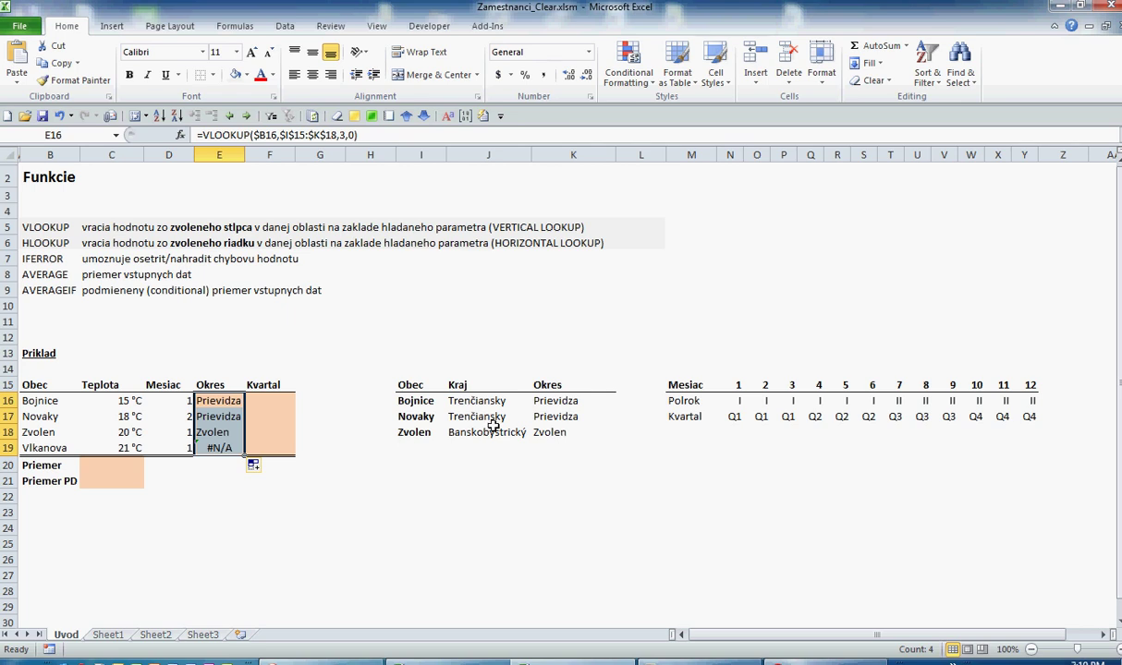
left_click(224, 448)
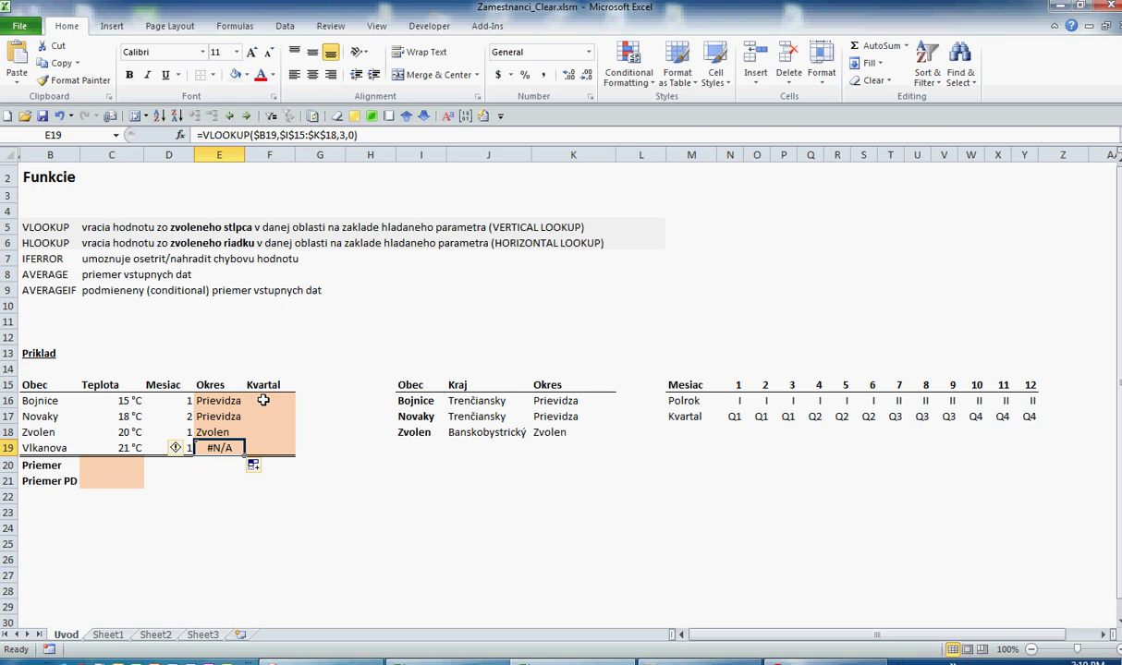
- Start an HLOOKUP formula in the Kvartal cell F16 with the column-locked reference $D16 as the lookup value
left_click(250, 400)
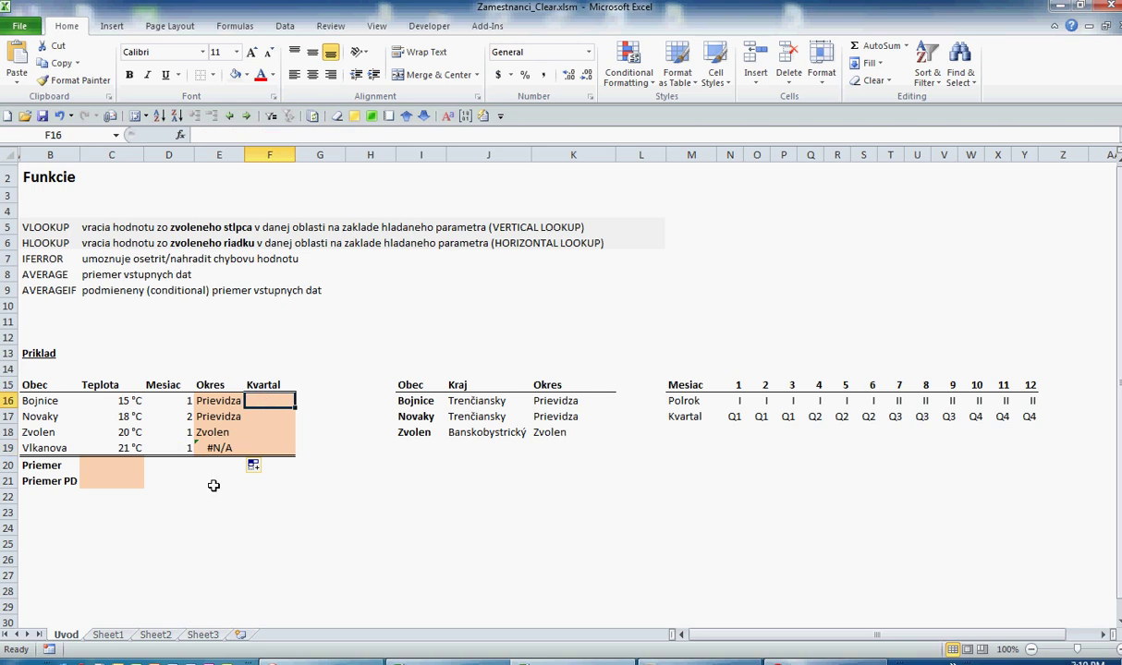
type("=")
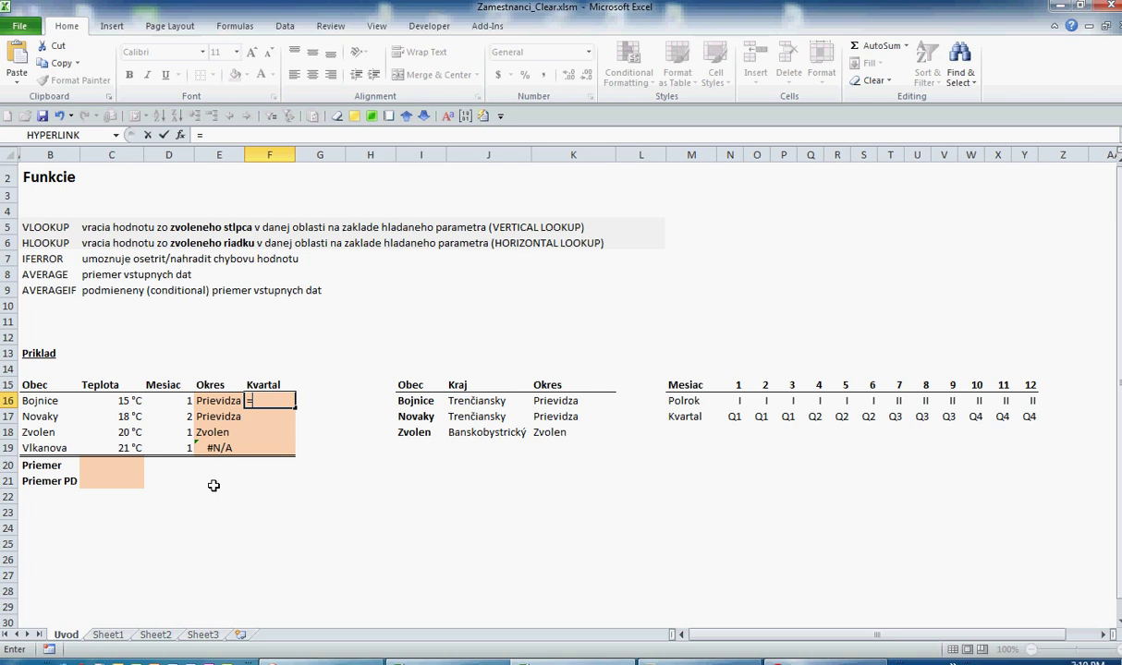
type("lookup(")
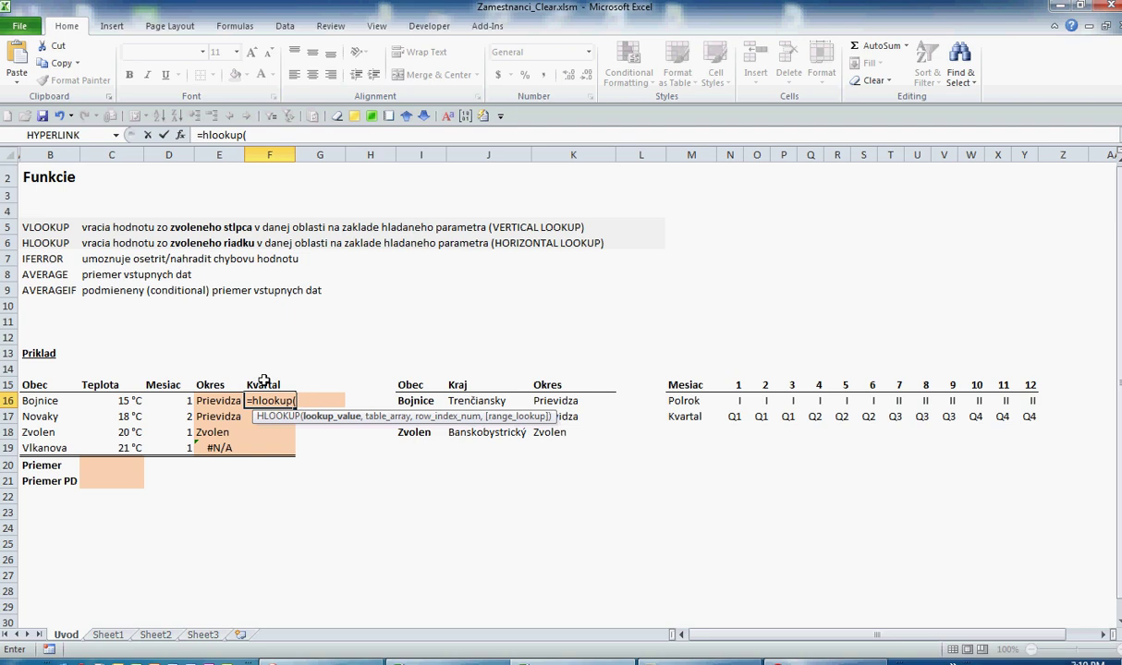
left_click(175, 400)
key("F4")
key("F4")
key("F4")
type(",")
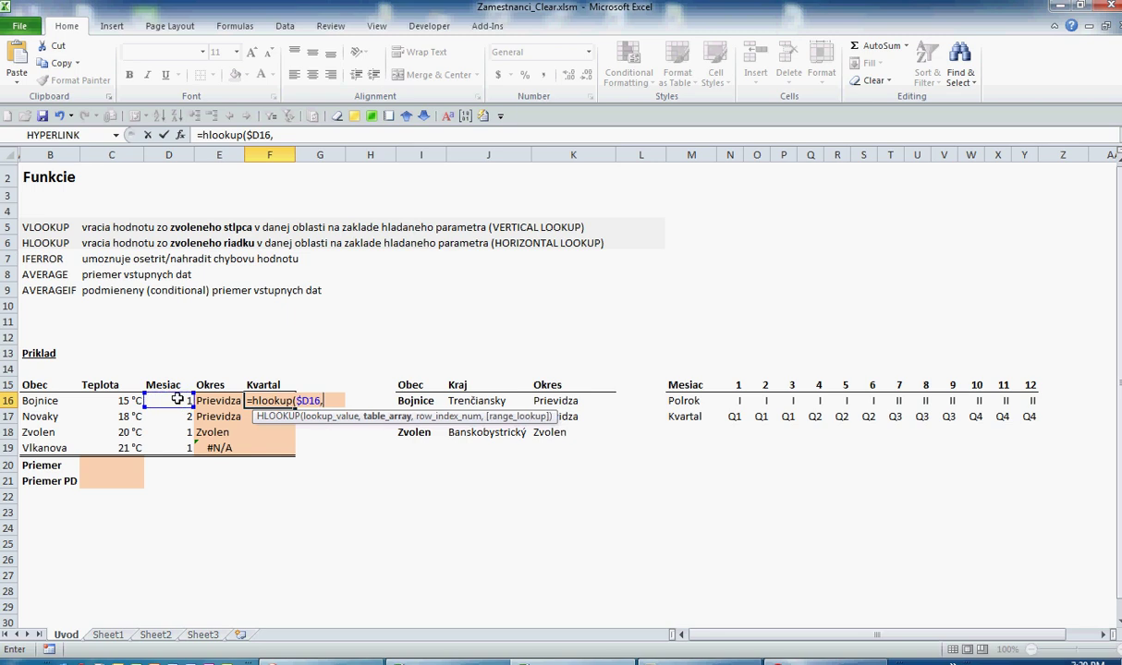
- Complete the HLOOKUP in F16 with table range $M$15:$Y$17, row index 3 and range lookup 0
left_click_drag(672, 385, 1030, 417)
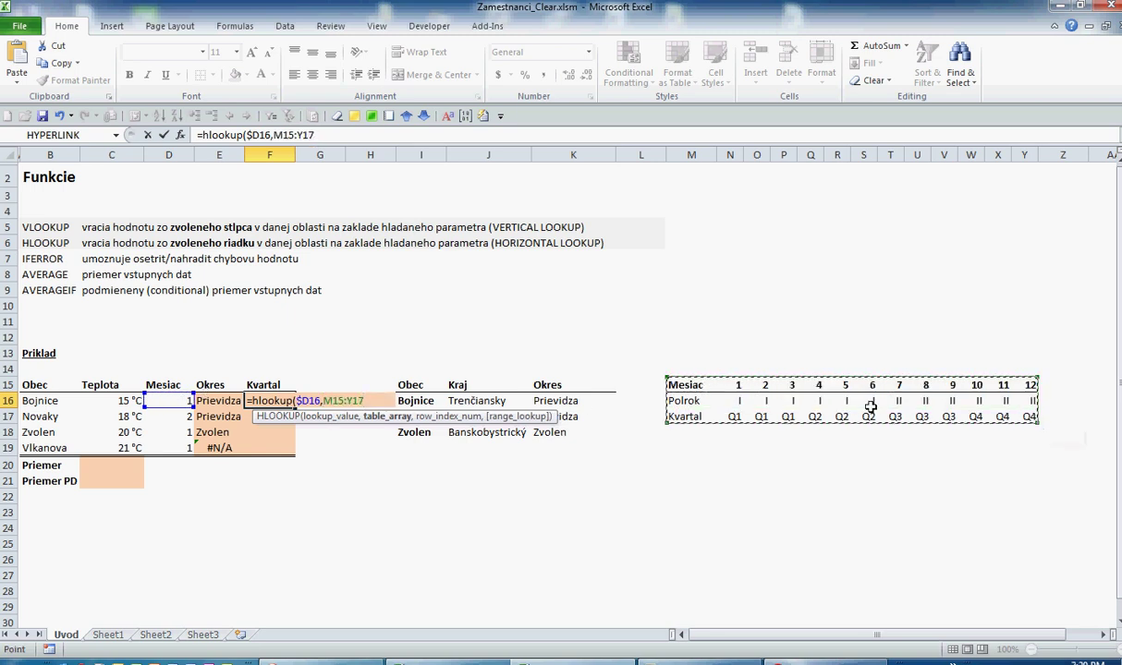
key("F4")
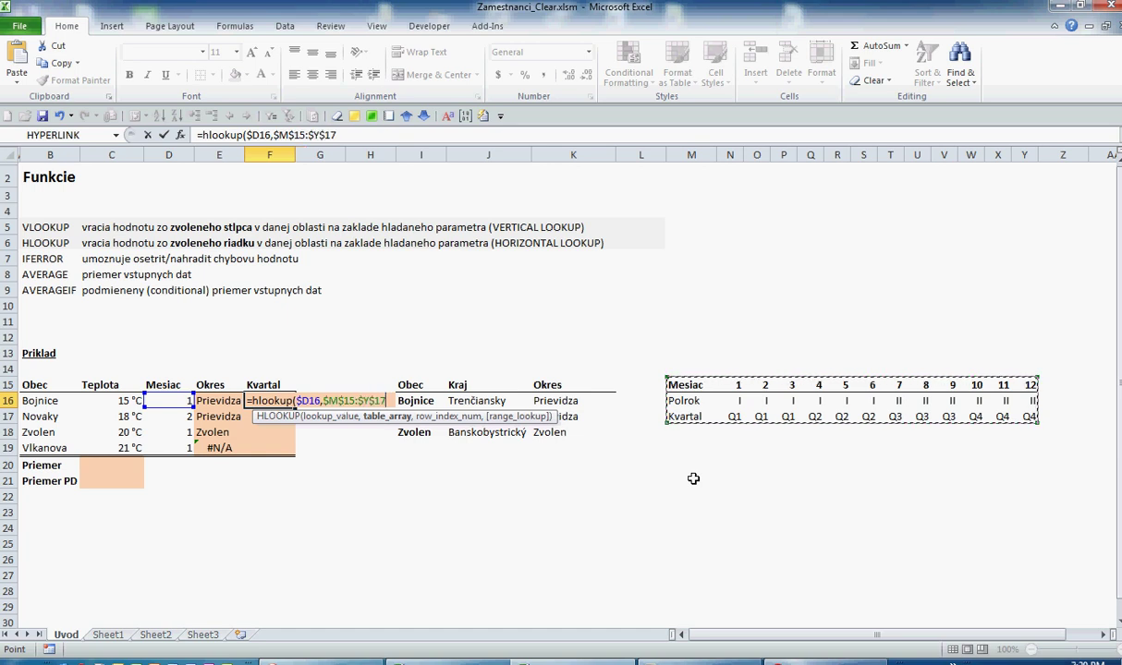
type(",")
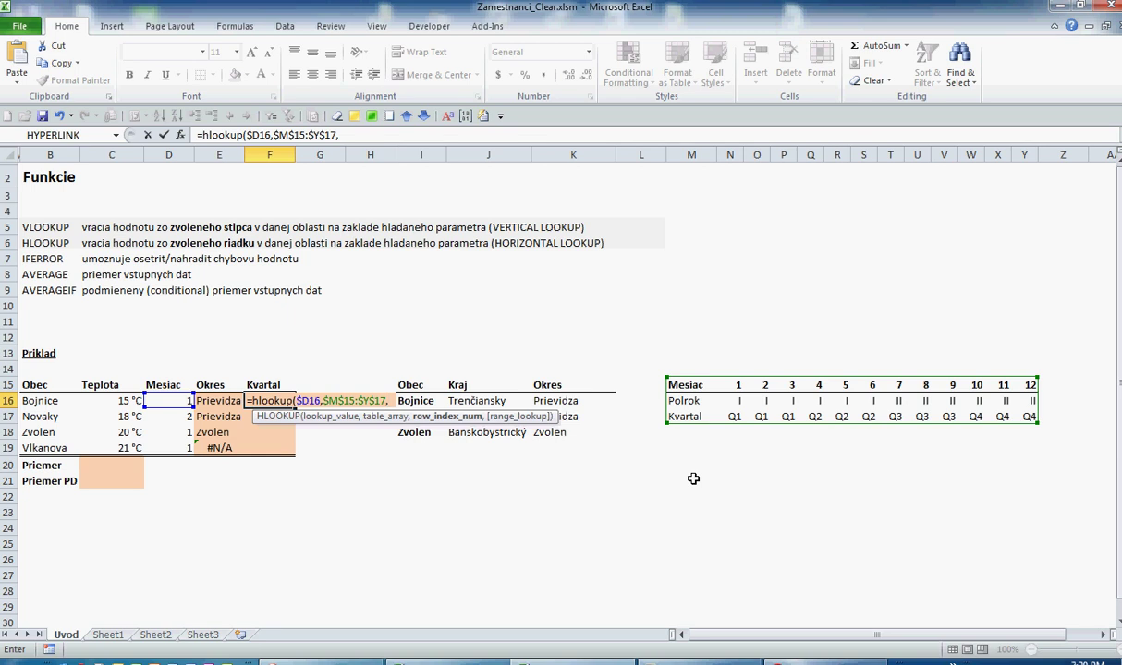
type("3,0")
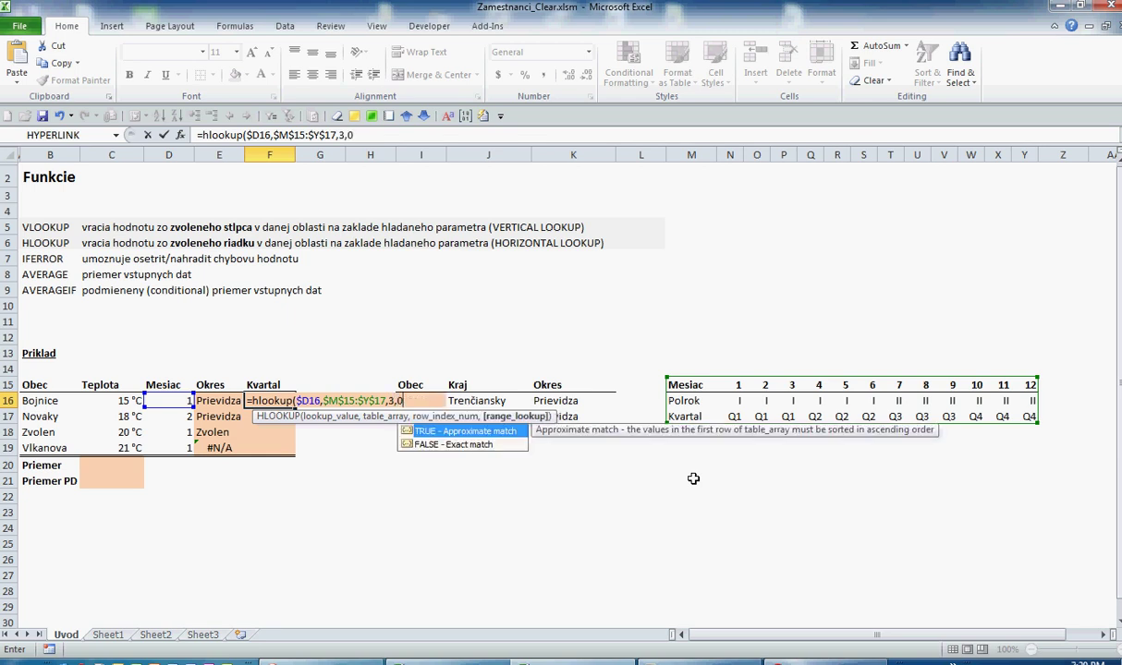
key("Return")
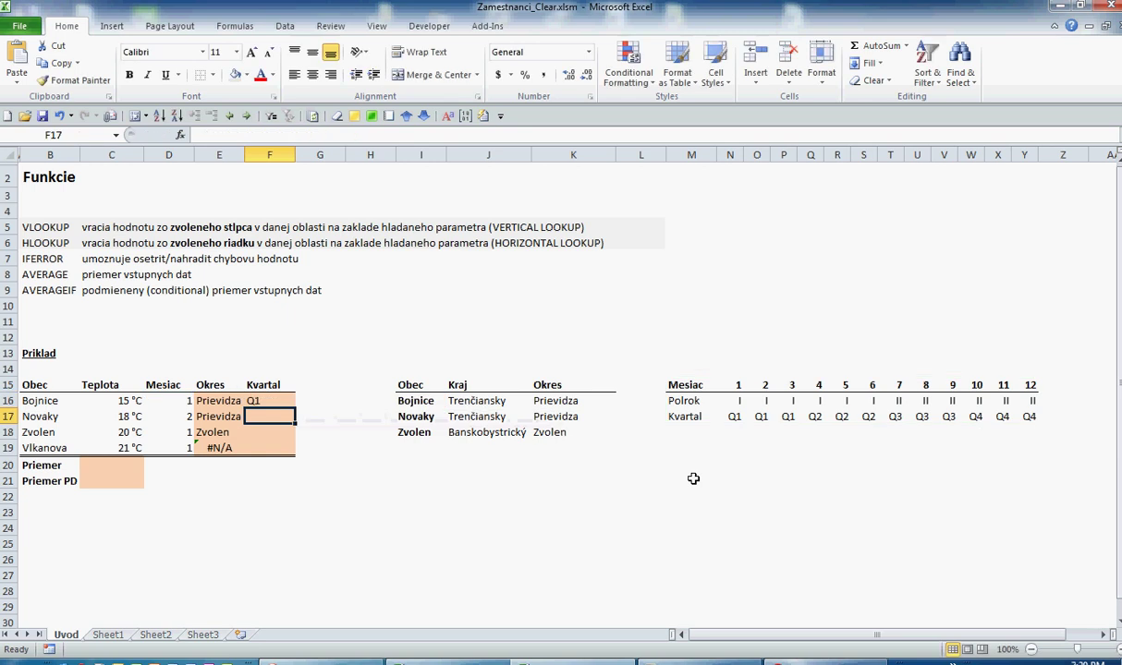
- Fill the Kvartal formula from F16 down through F19, and select the Okres cell of the Vlkanova row
left_click(268, 400)
left_click_drag(295, 407, 279, 449)
left_click(275, 431)
left_click(219, 448)
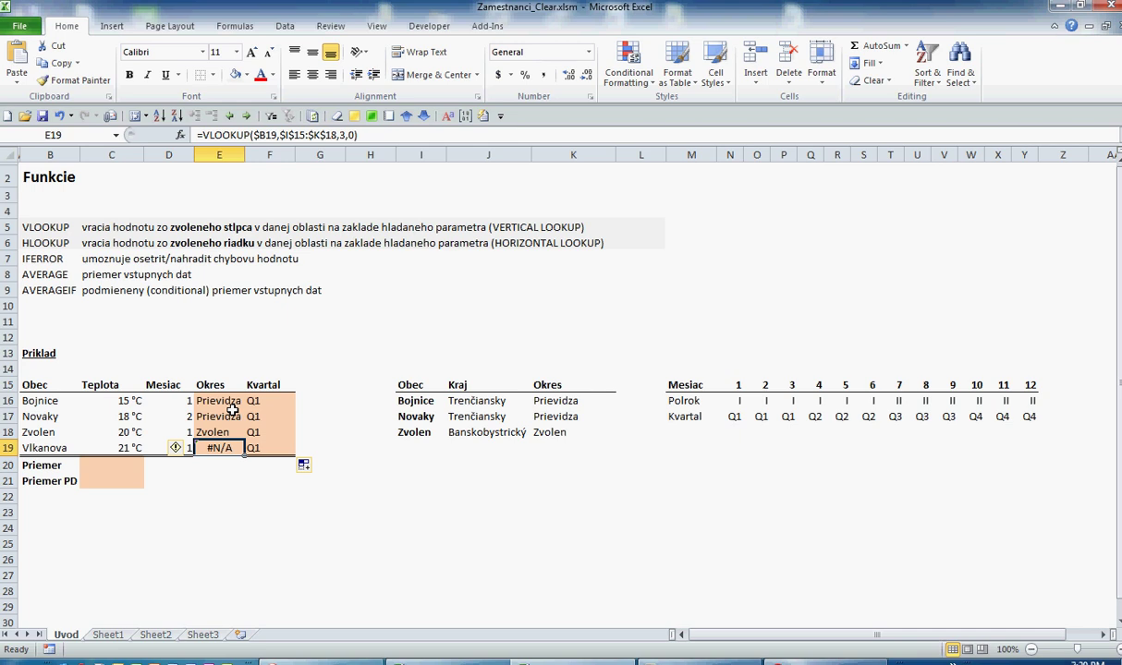
- Wrap the VLOOKUP in Okres cell E16 in an IFERROR that returns "Neznamy" on error
left_click(225, 401)
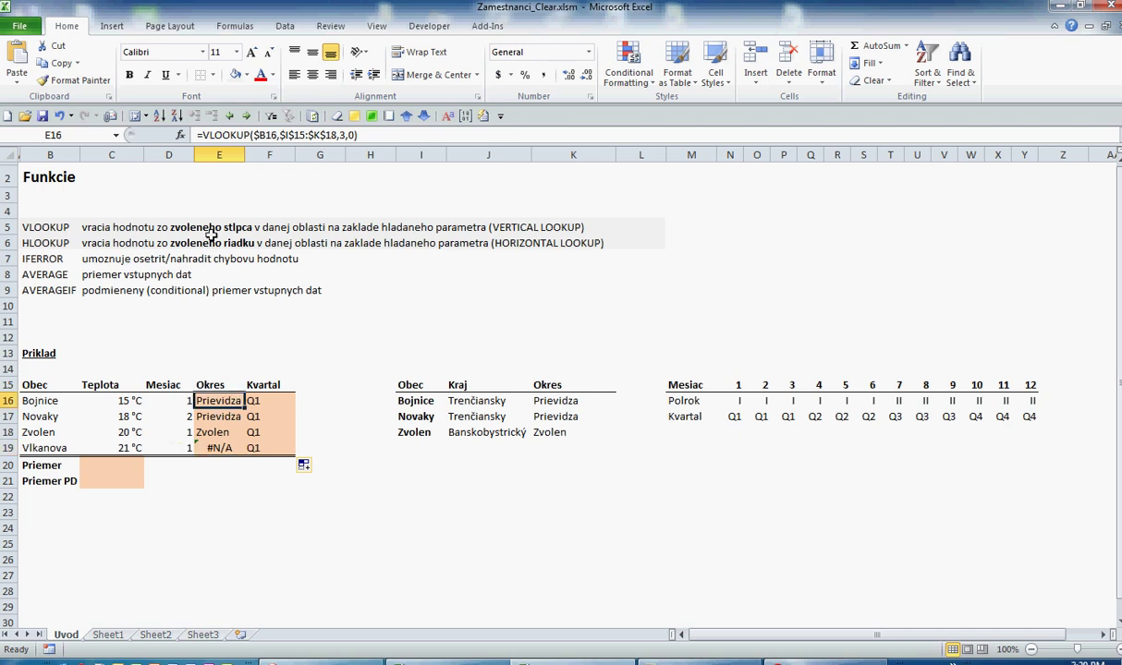
left_click(196, 135)
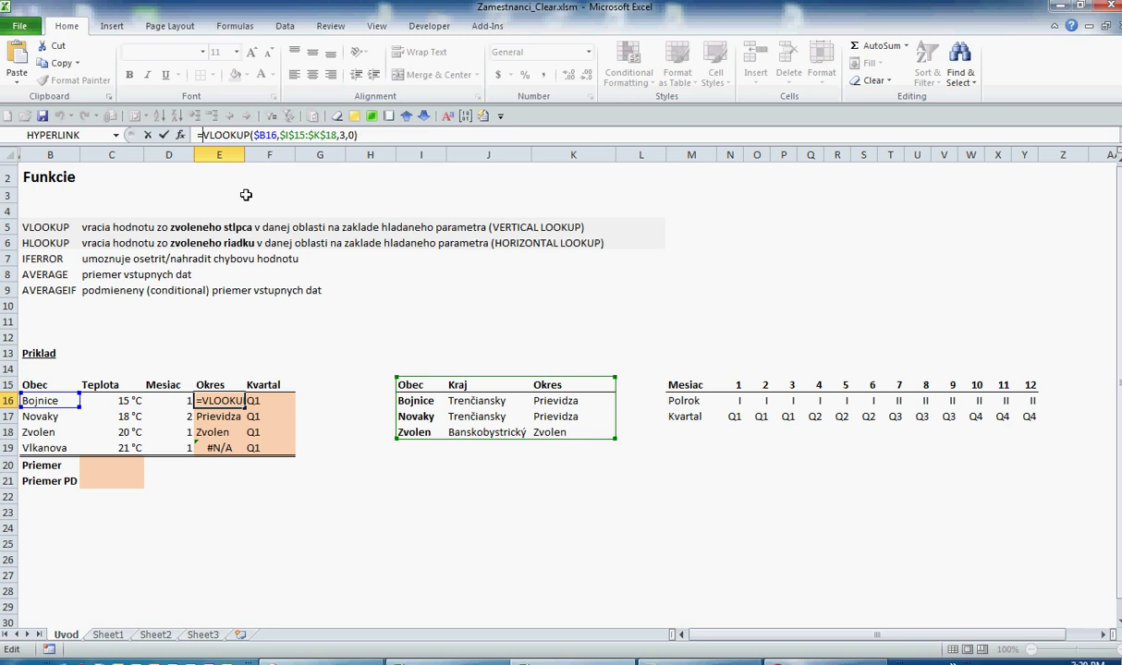
type("iferror(")
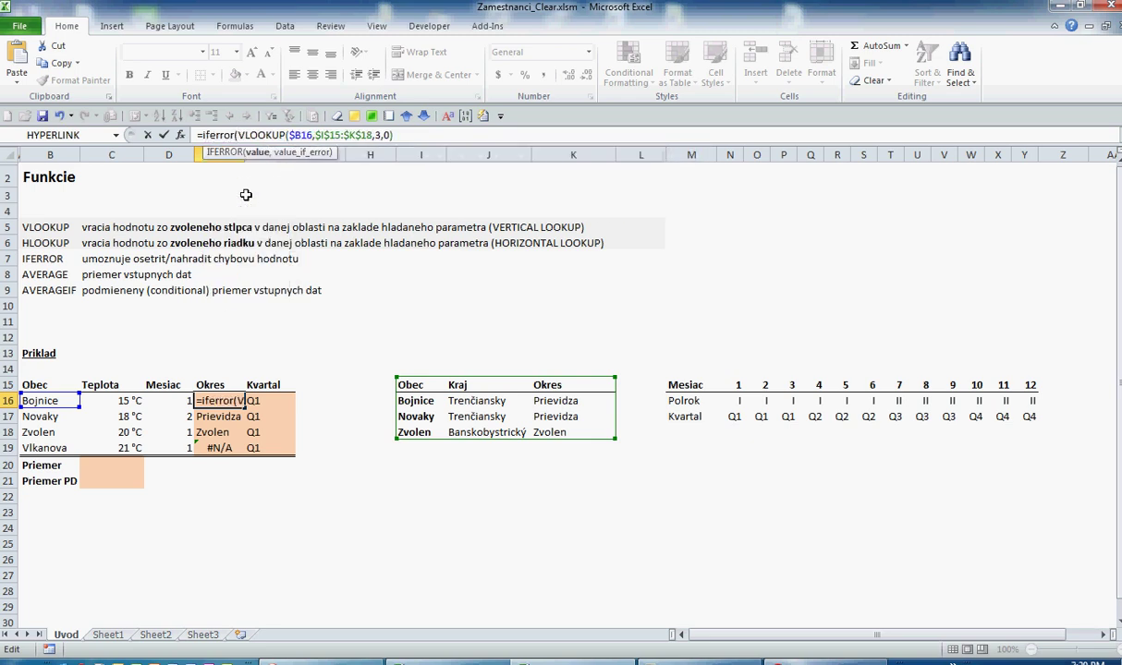
left_click(238, 135)
key("End")
type(",\"")
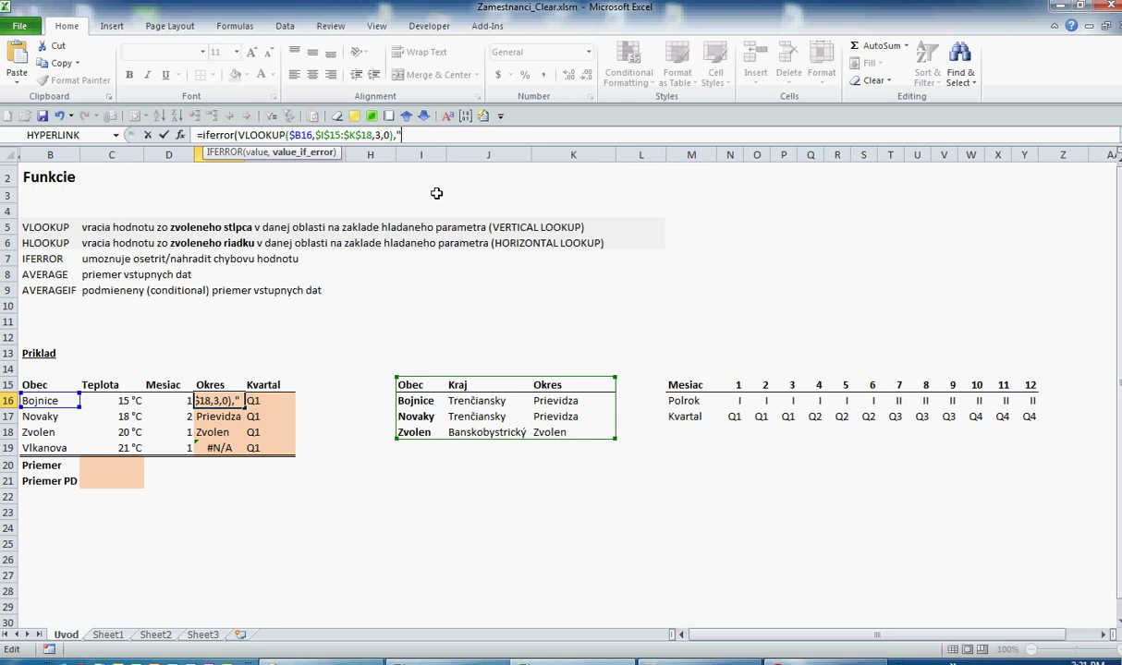
type("Neznamy\"")
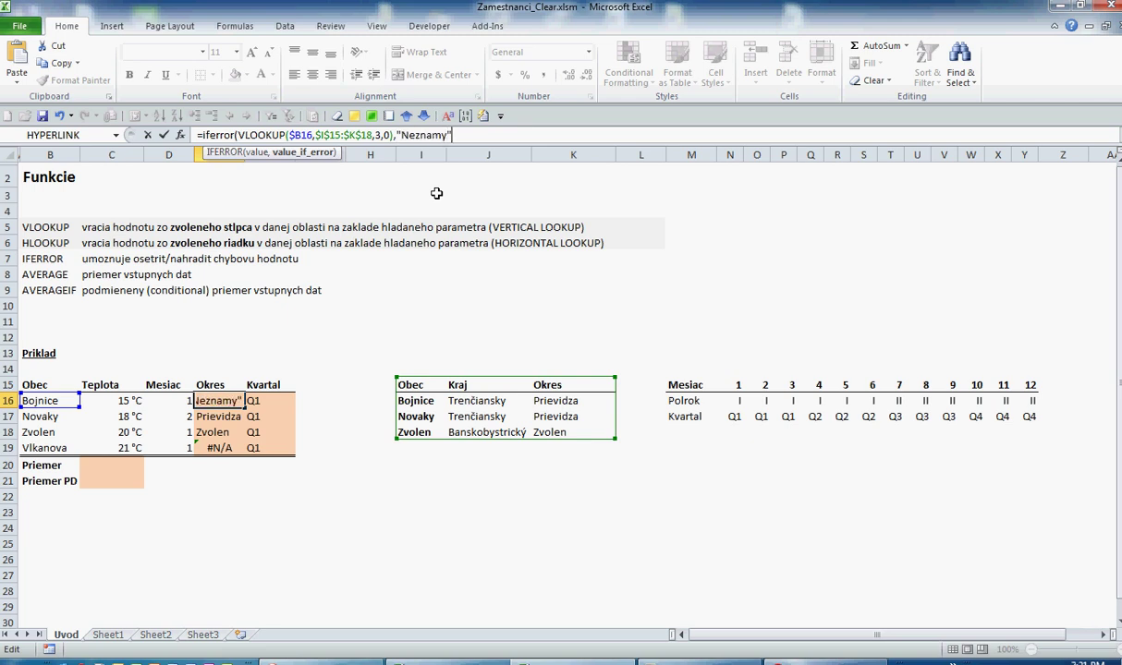
key("Return")
- Fill the IFERROR formula from E16 down through E19, and check the copied formula in the Vlkanova row
key("Up")
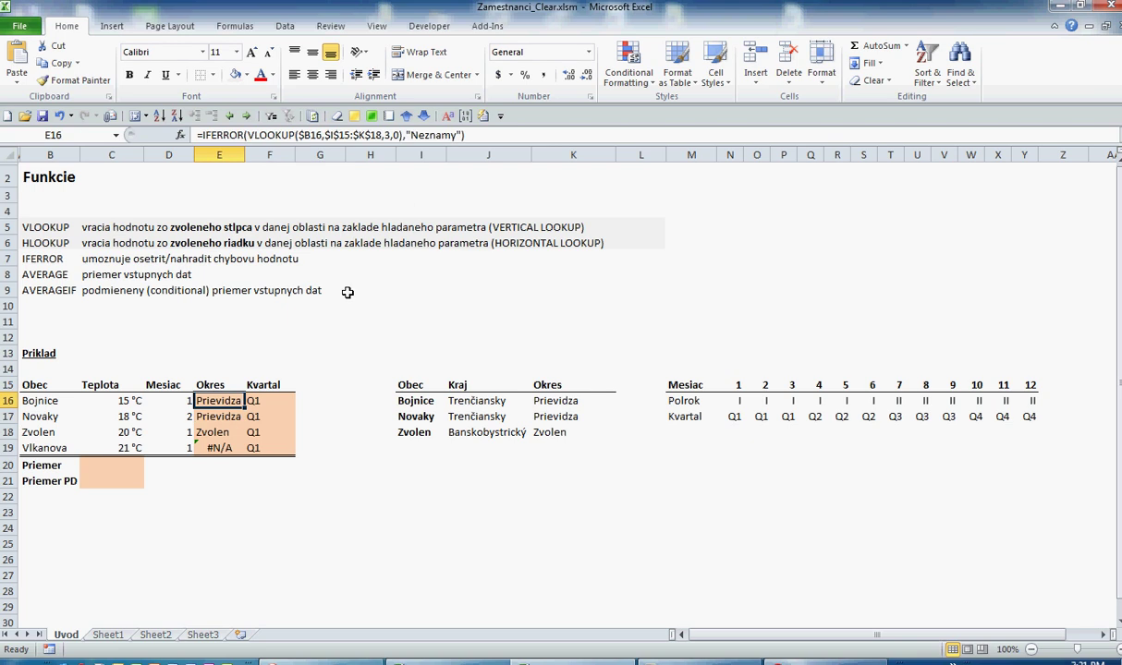
left_click_drag(245, 409, 248, 453)
left_click(219, 417)
left_click(217, 450)
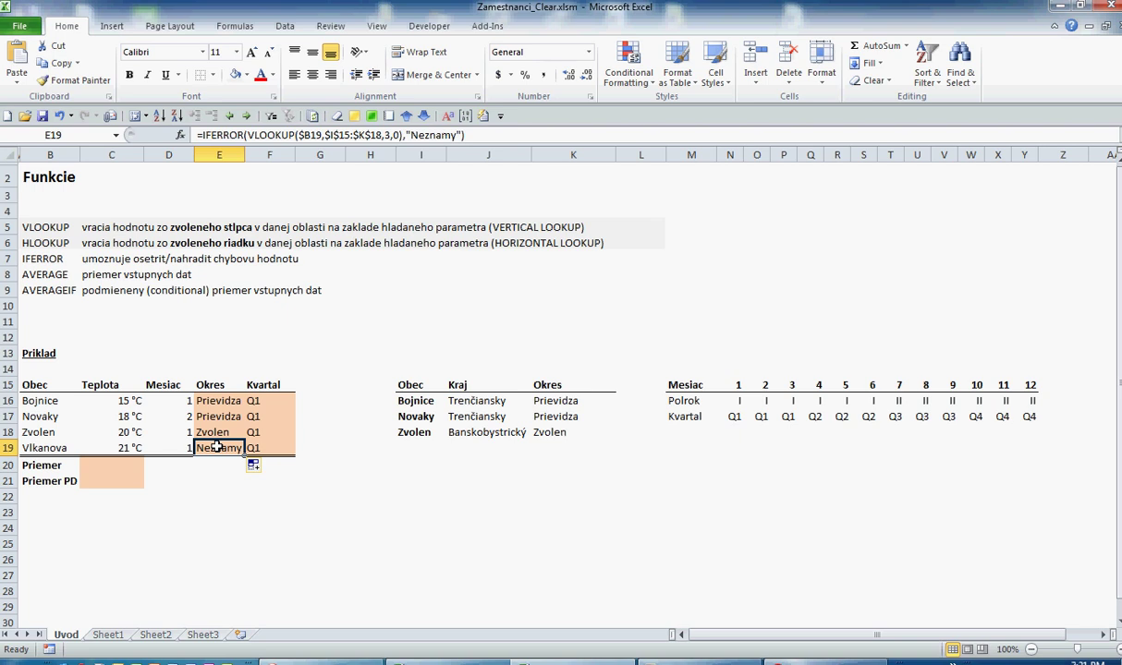
- Enter an AVERAGE formula over the absolute range $C$16:$C$19 in the Priemer cell C20
left_click(109, 464)
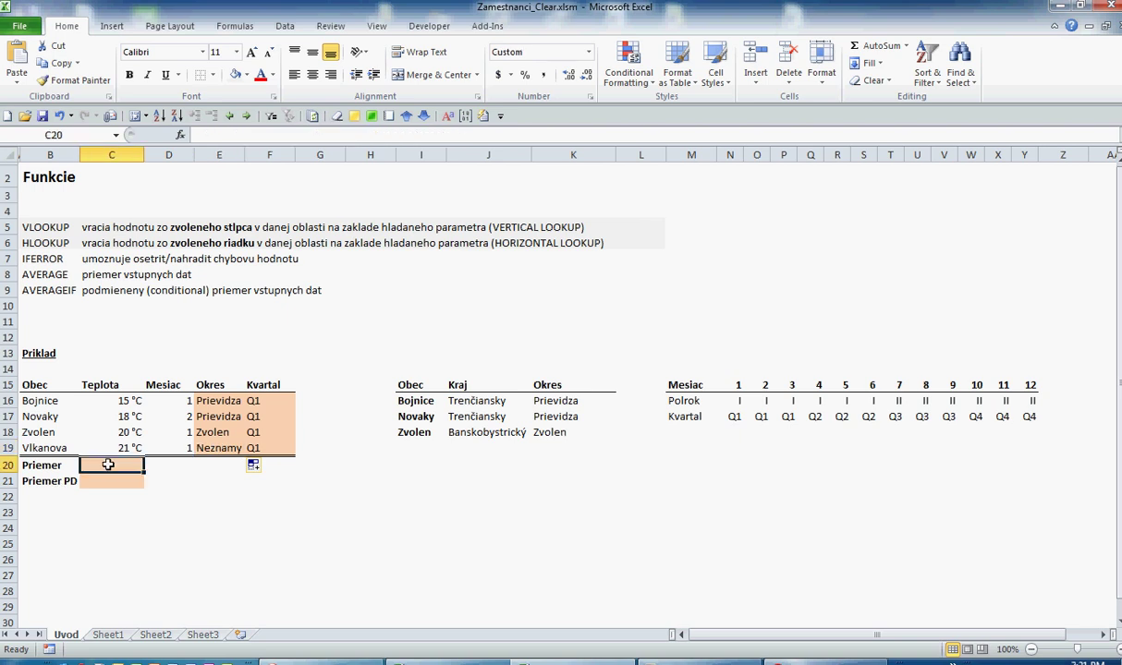
type("=ave")
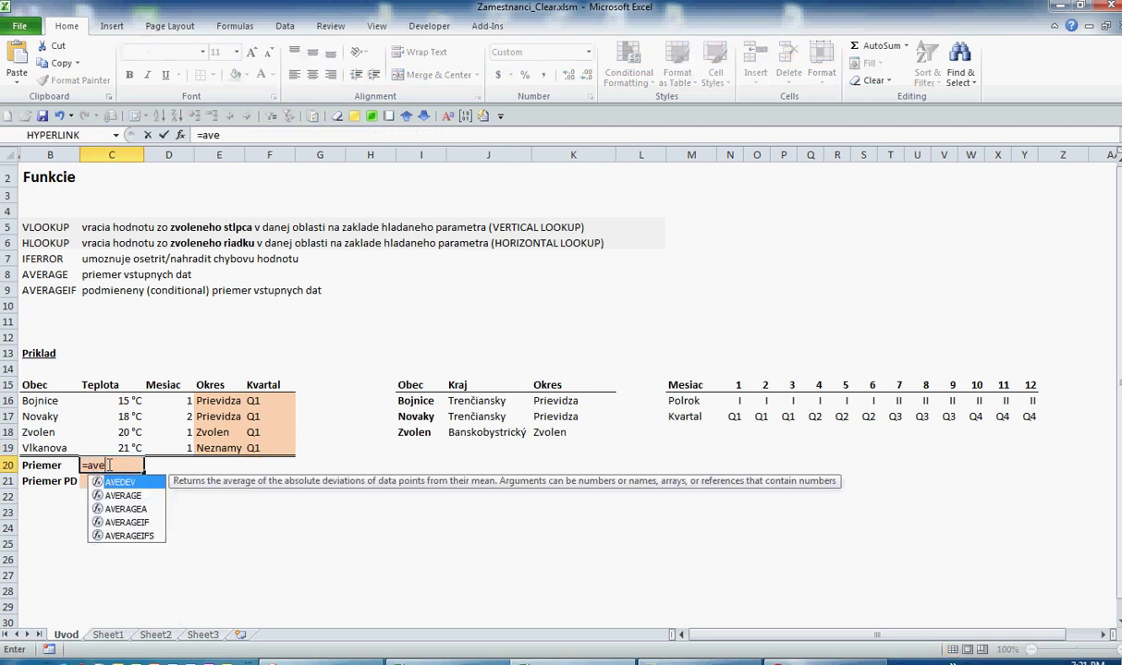
type("rage(")
key("Up")
key("shift+Up")
key("shift+Up")
key("shift+Up")
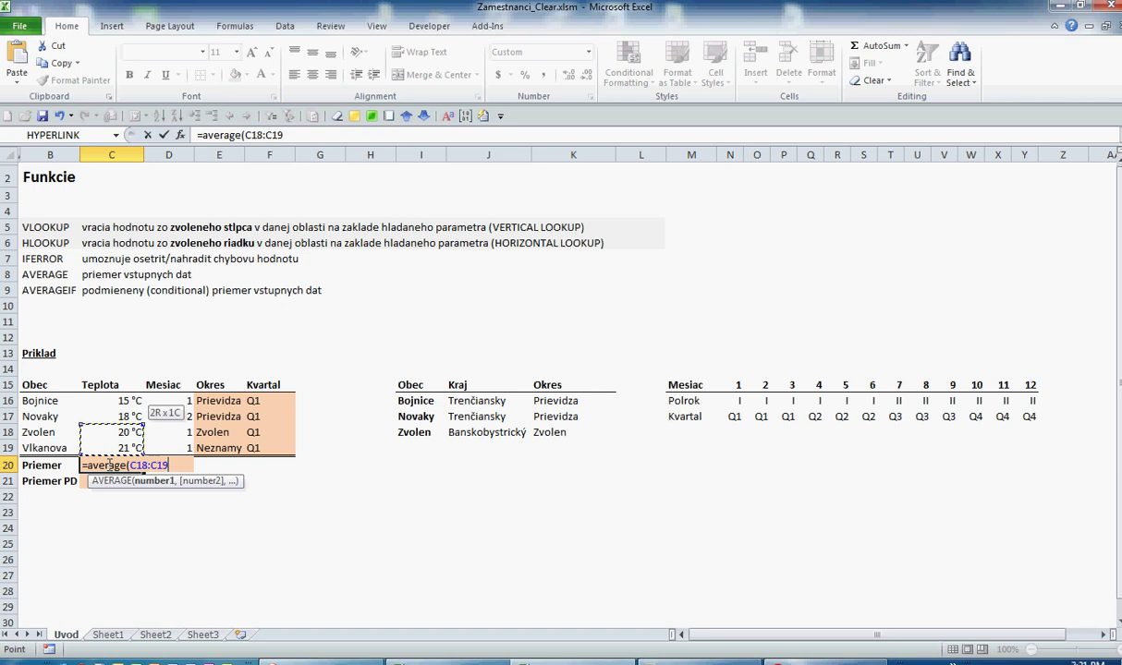
key("F4")
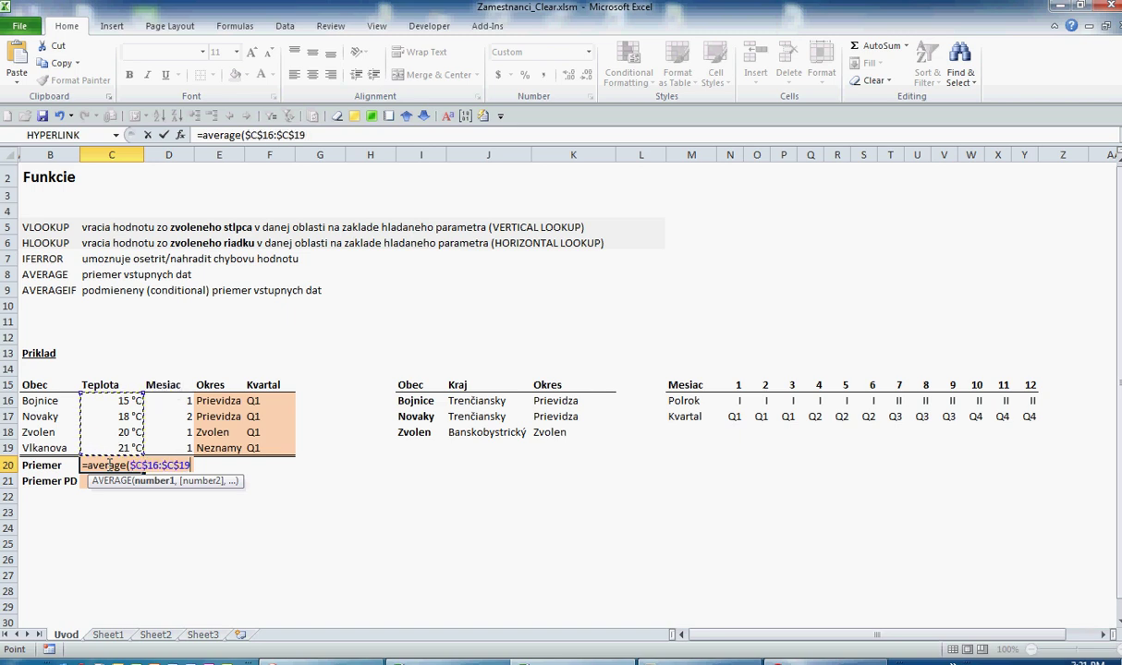
type(")")
key("Return")
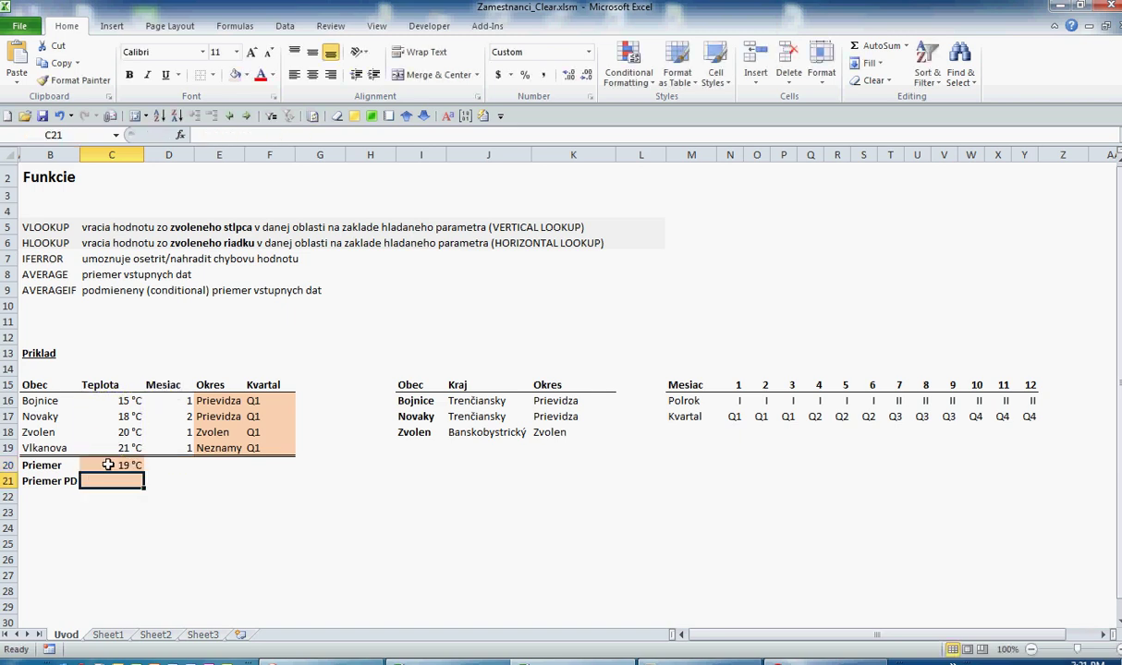
- Start an AVERAGEIF formula in the Priemer PD cell C21 with the absolute criteria range $E$16:$E$19
type("=")
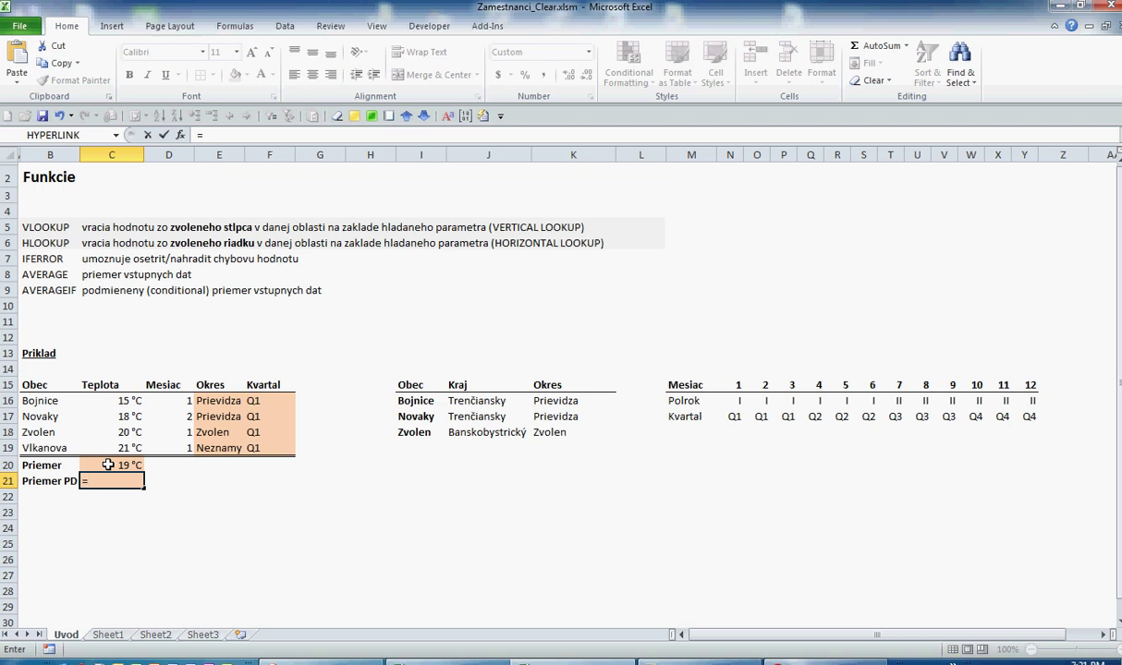
type("average(")
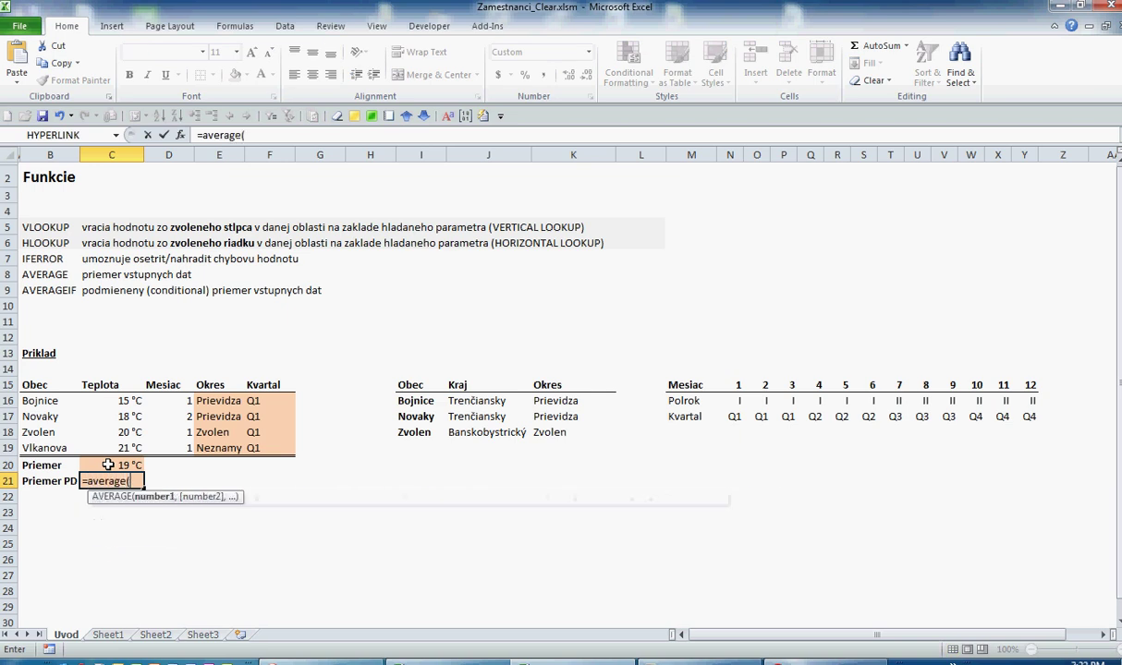
key("BackSpace")
type("if(")
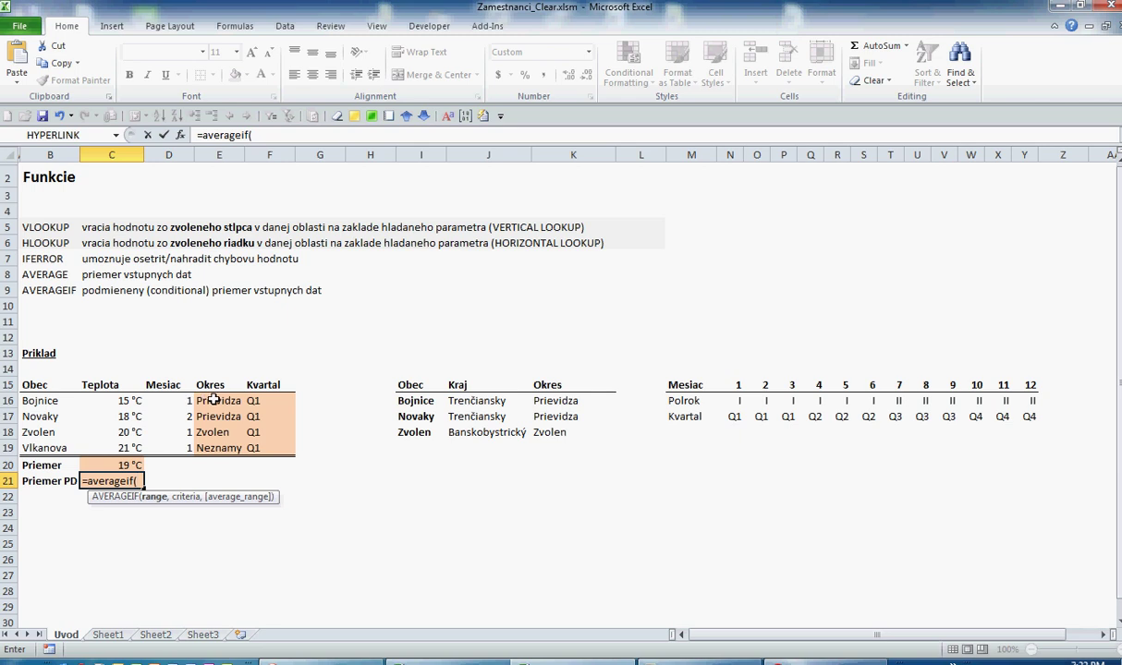
left_click_drag(214, 399, 216, 449)
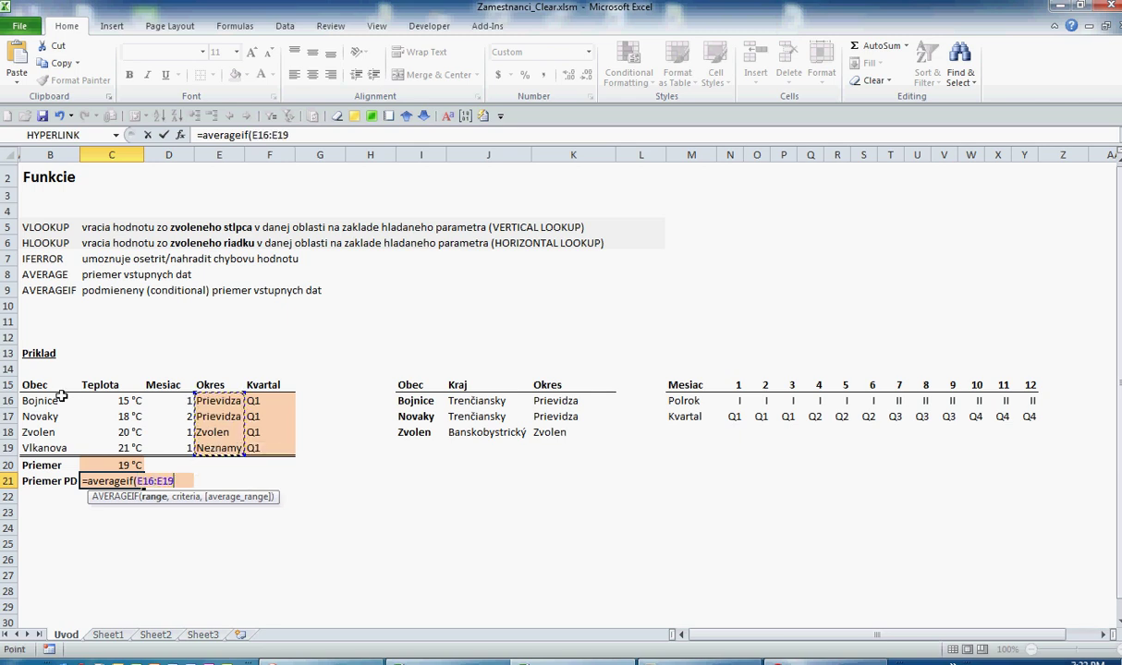
key("F4")
type(",")
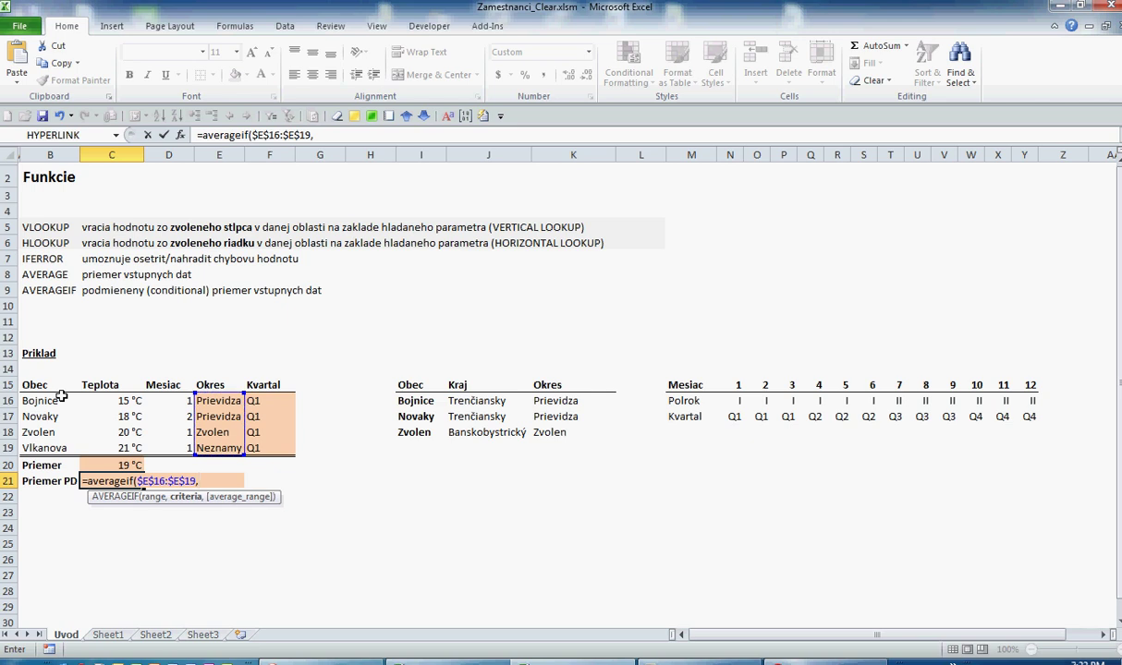
- Complete the AVERAGEIF in C21 with the criterion "Prievidza" and the Teplota values as the average range
type("\"Prievidza\"")
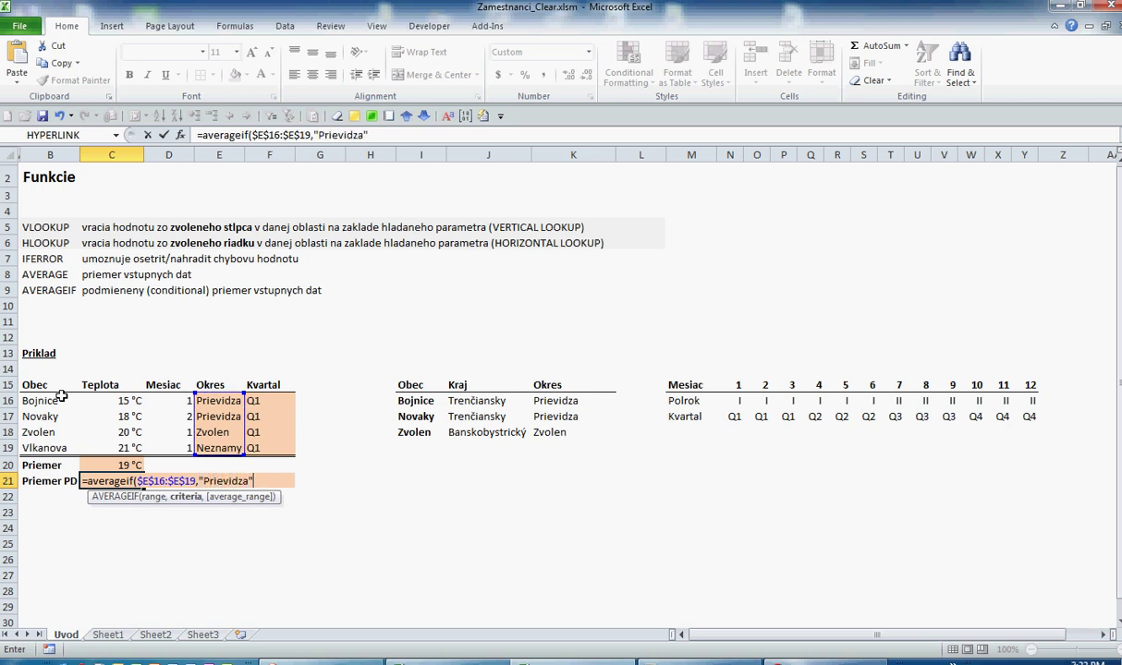
type(",")
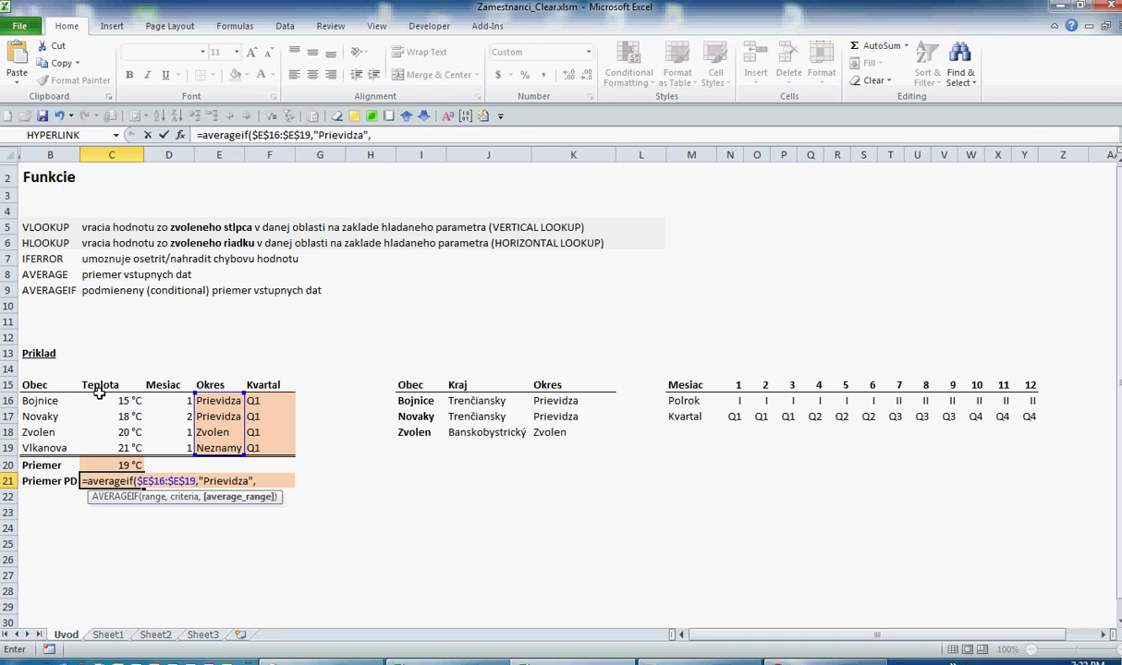
left_click(110, 407)
left_click_drag(110, 407, 113, 440)
type(")")
key("Return")
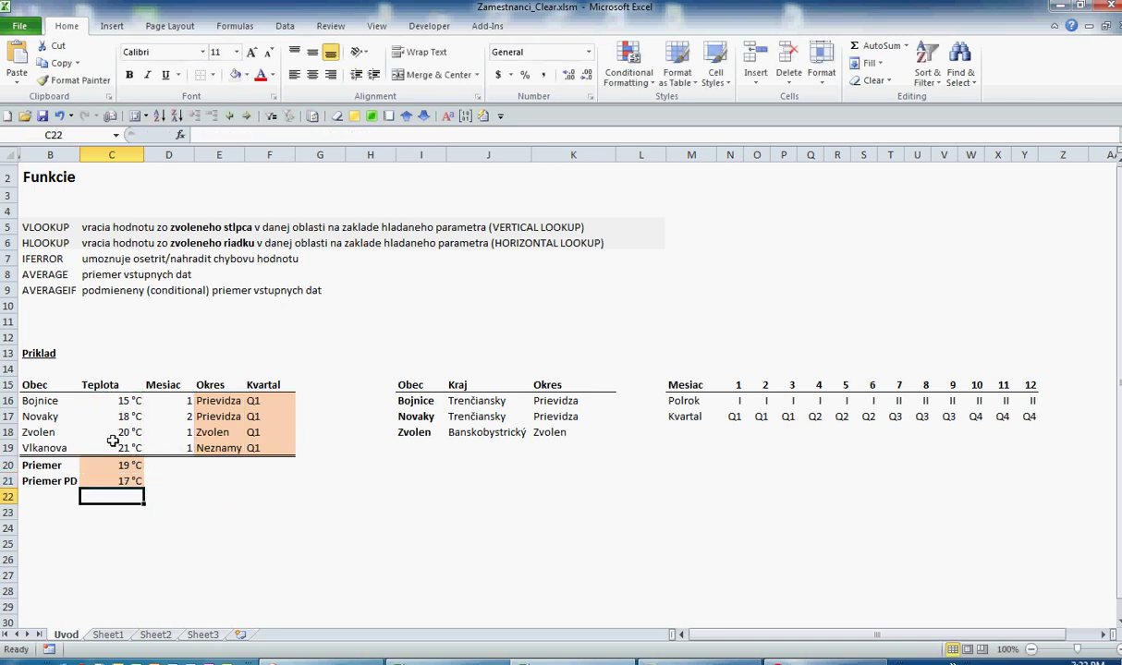